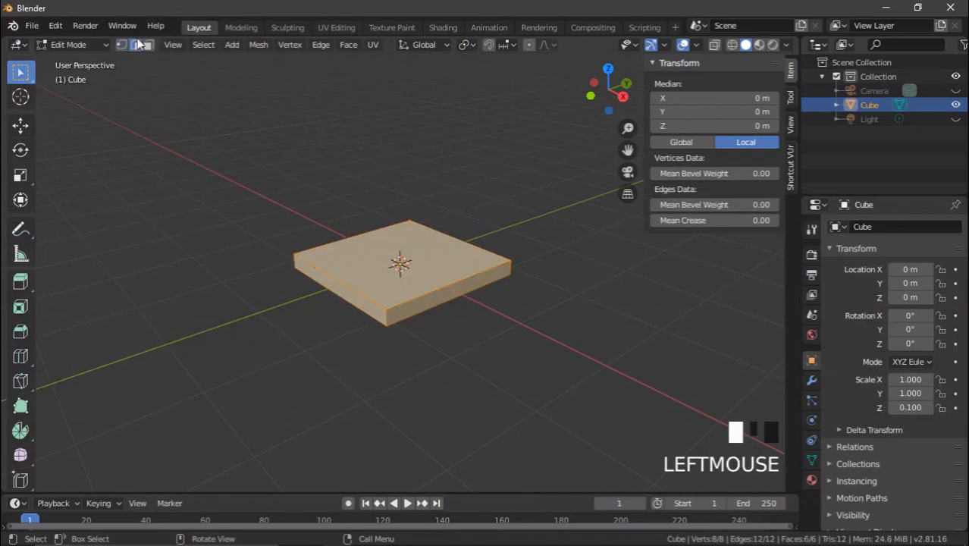
# - Add six evenly spaced, centred loop cuts to the slab, dividing its length along the Y axis
pyautogui.hotkey('ctrl', 'r')
pyautogui.click(443, 289)
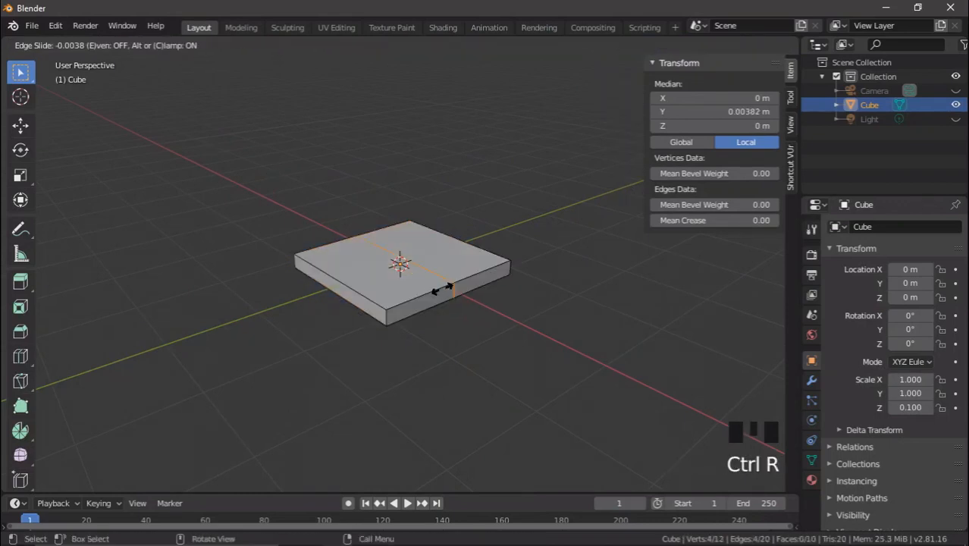
pyautogui.rightClick(397, 304)
pyautogui.click(57, 484)
pyautogui.doubleClick(209, 366)
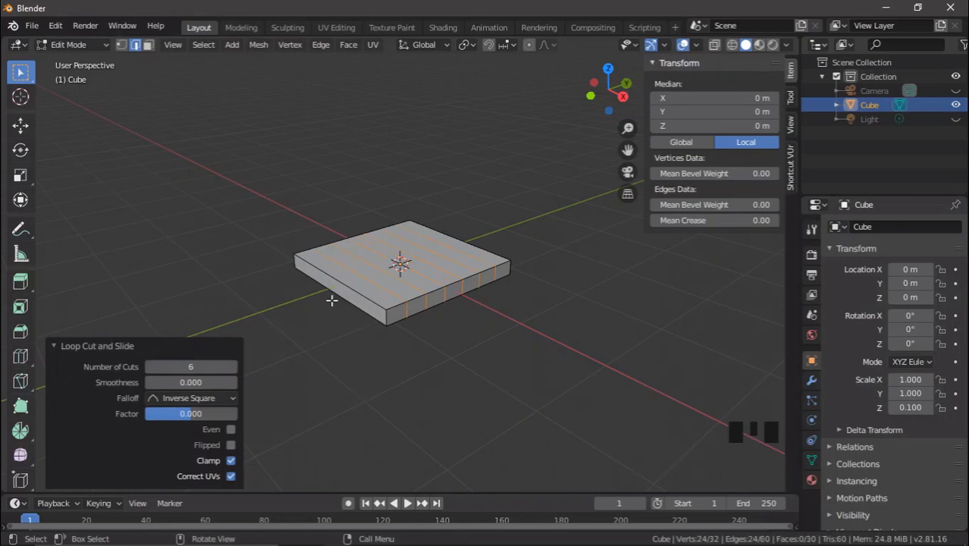
# - Add six centred loop cuts across the first ones, dividing the slab along the X axis into a square grid
pyautogui.hotkey('ctrl', 'r')
pyautogui.click(332, 301)
pyautogui.rightClick(332, 300)
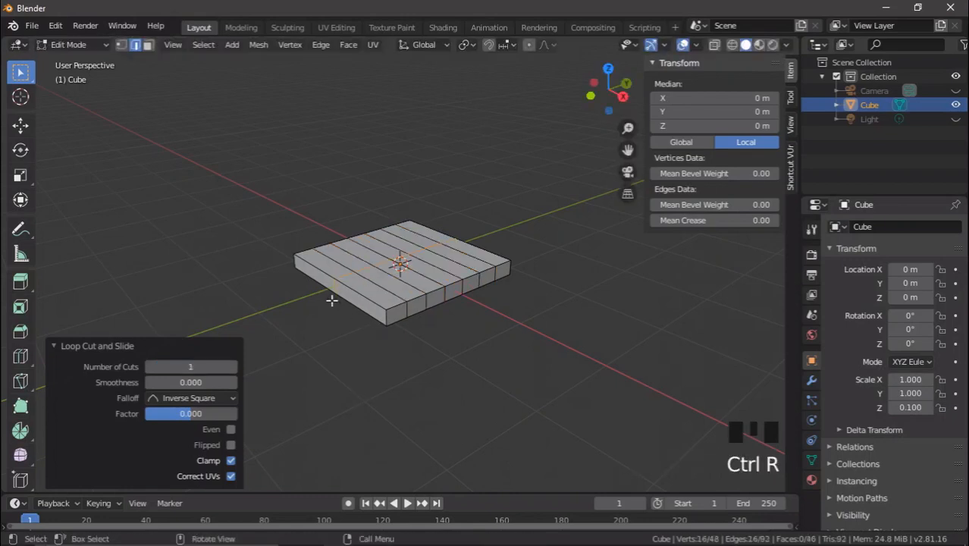
pyautogui.click(208, 366)
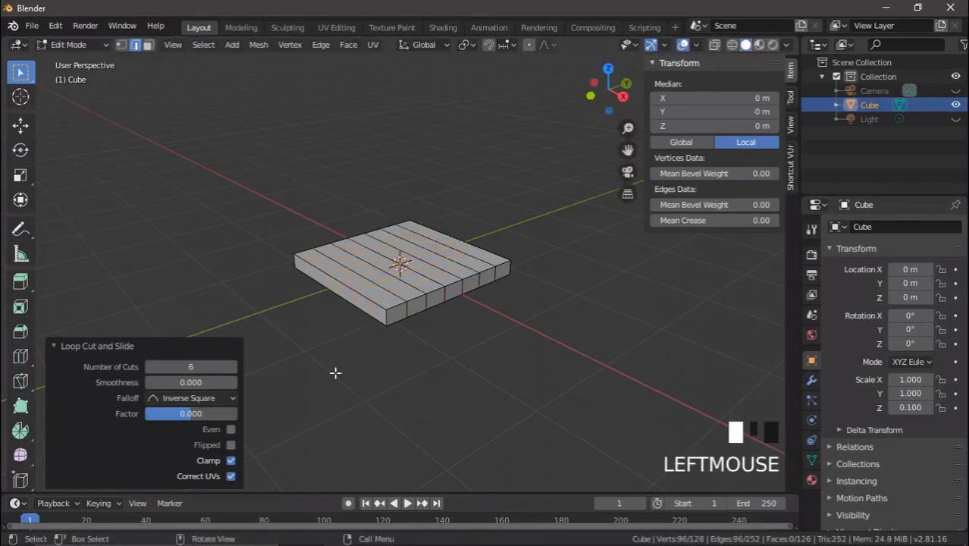
# - In face selection, select the four corner faces on the slab's underside and extrude them about 2.21 m into legs
pyautogui.click(148, 46)
pyautogui.moveTo(364, 295); pyautogui.dragTo(425, 258, button='middle')
pyautogui.click(402, 193)
pyautogui.keyDown('shift'); pyautogui.click(493, 269); pyautogui.keyUp('shift')
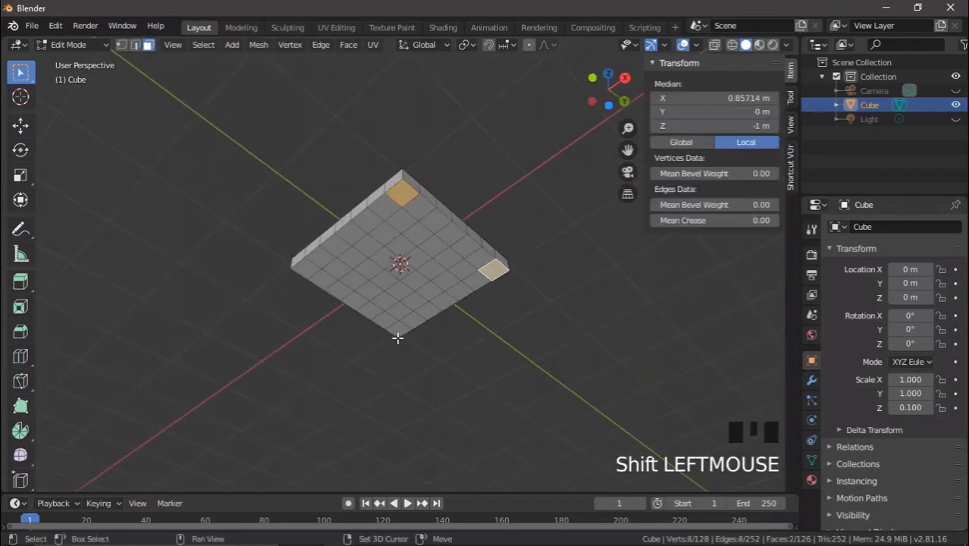
pyautogui.keyDown('shift'); pyautogui.click(385, 323); pyautogui.keyUp('shift')
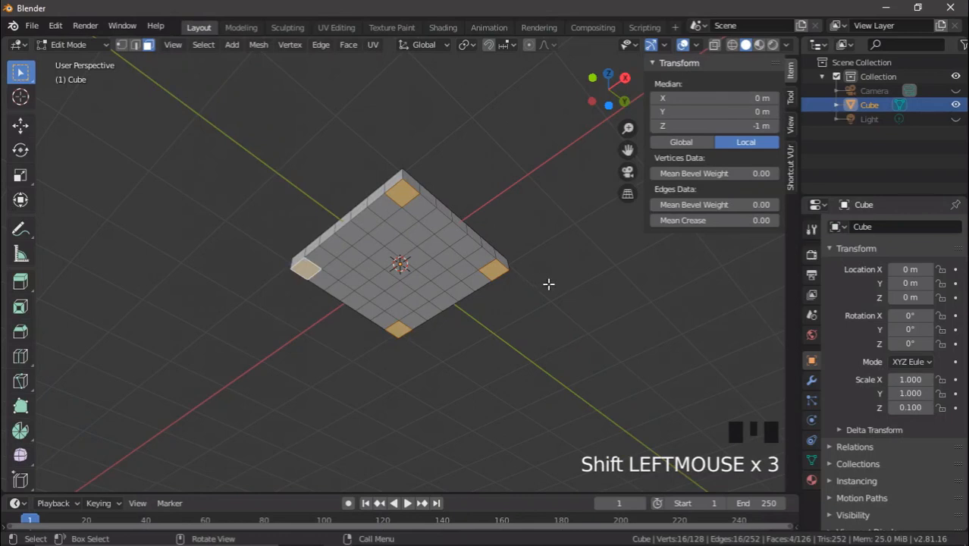
pyautogui.moveTo(548, 284); pyautogui.dragTo(531, 311, button='middle')
pyautogui.press('e')
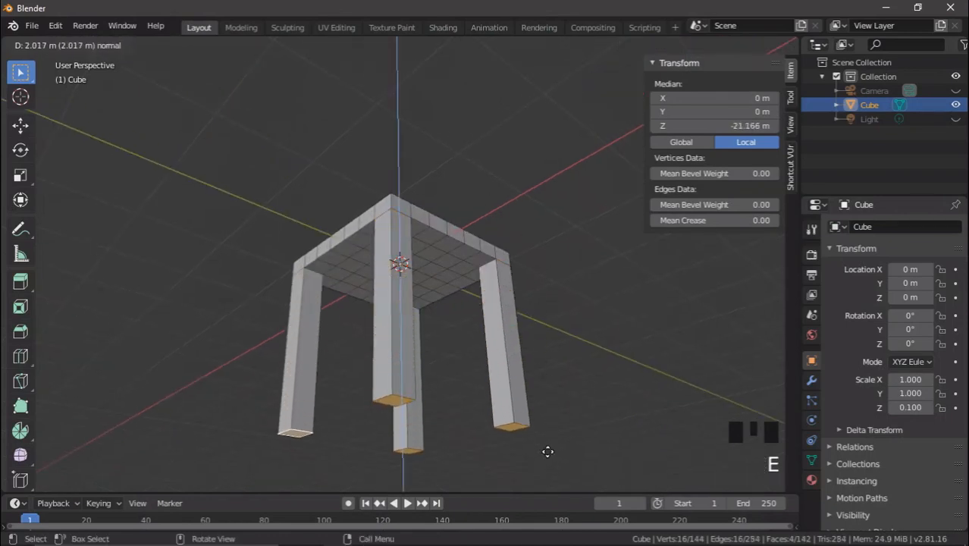
pyautogui.click(543, 469)
# - Splay the legs outward by scaling their bottom faces by about 1.224 and again by about 1.024
pyautogui.moveTo(543, 469); pyautogui.dragTo(566, 399, button='middle')
pyautogui.press('s')
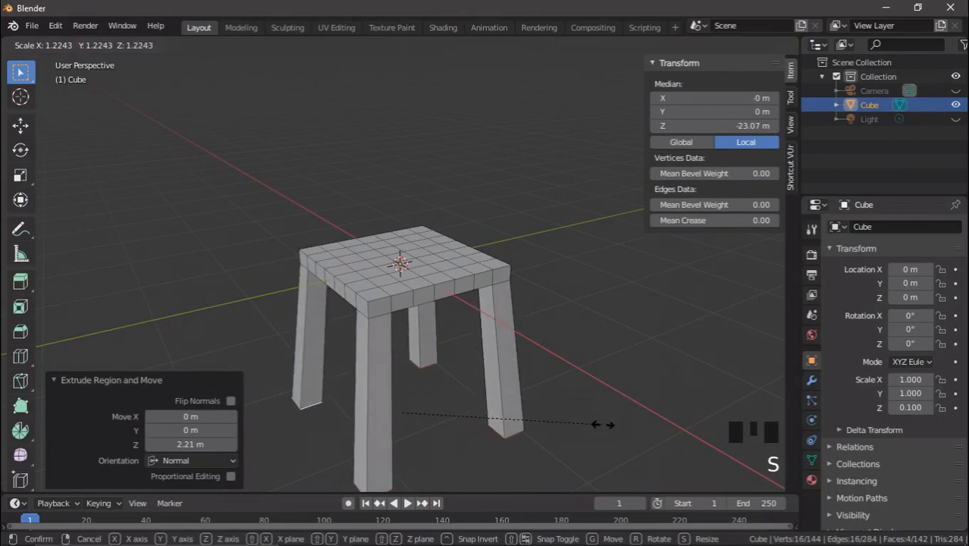
pyautogui.click(603, 424)
pyautogui.moveTo(467, 332); pyautogui.dragTo(487, 365, button='middle')
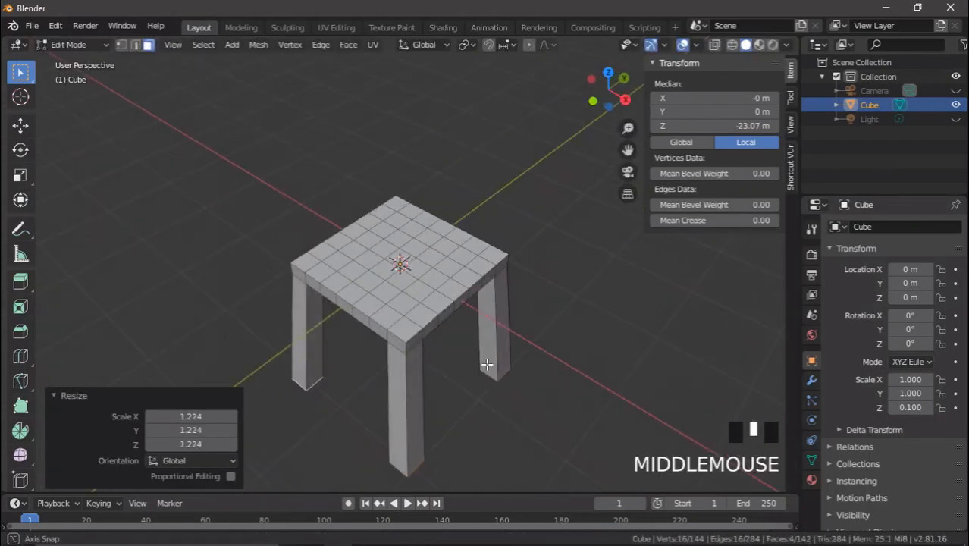
pyautogui.press('s')
pyautogui.click(585, 383)
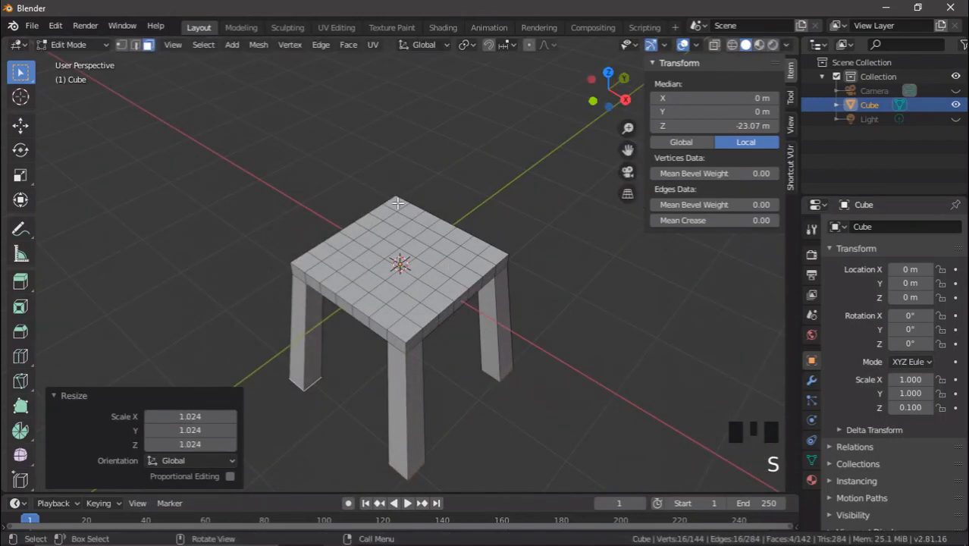
# - Select the row of seven top faces along the seat's back edge and extrude it up about 2.26 m as a backrest
pyautogui.click(397, 203)
pyautogui.keyDown('ctrl'); pyautogui.click(304, 261); pyautogui.keyUp('ctrl')
pyautogui.moveTo(376, 276); pyautogui.dragTo(422, 246, button='middle')
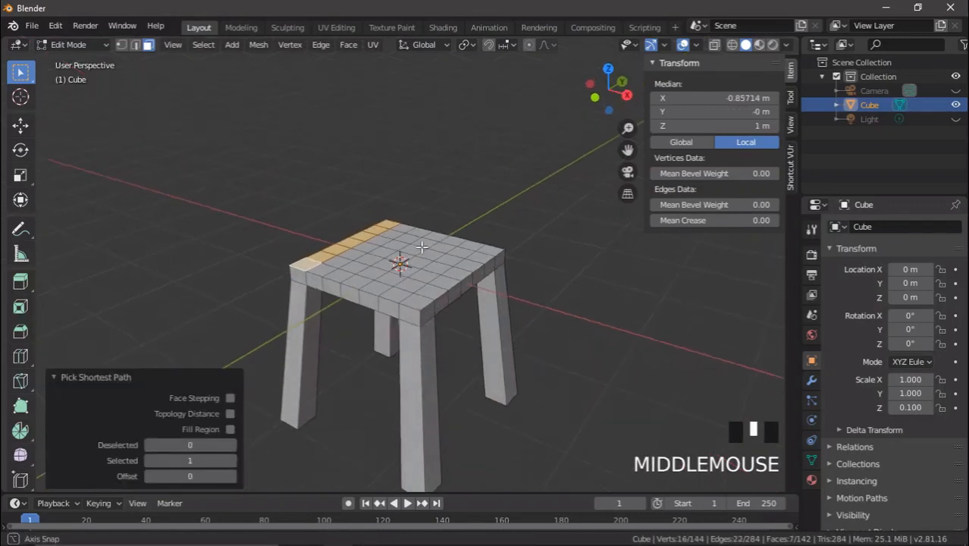
pyautogui.scroll(2, 421, 247)
pyautogui.press('e')
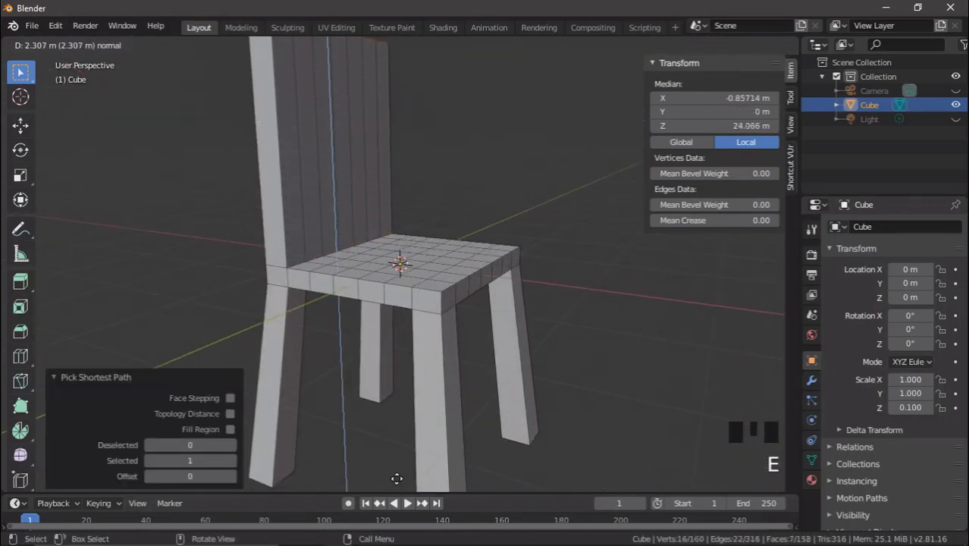
pyautogui.click(395, 483)
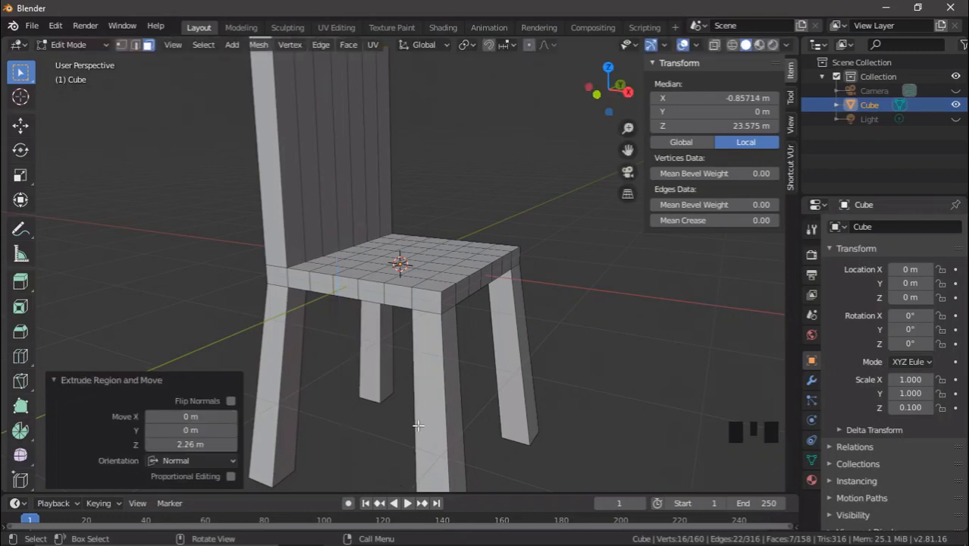
# - Tilt the backrest backward by moving its top faces about -0.314 m along the X axis
pyautogui.scroll(-2, 406, 342)
pyautogui.moveTo(436, 324); pyautogui.dragTo(255, 225, button='middle')
pyautogui.click(21, 125)
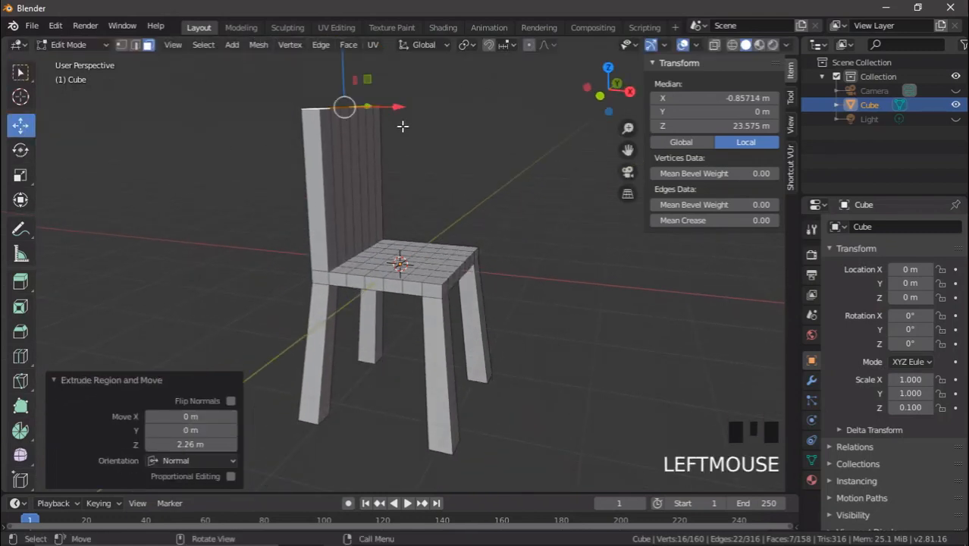
pyautogui.moveTo(398, 108); pyautogui.dragTo(378, 108)
# - Scale the backrest's top faces by about 1.157 and extrude them up about 0.271 m for a top rail
pyautogui.moveTo(378, 108); pyautogui.dragTo(293, 188, button='middle')
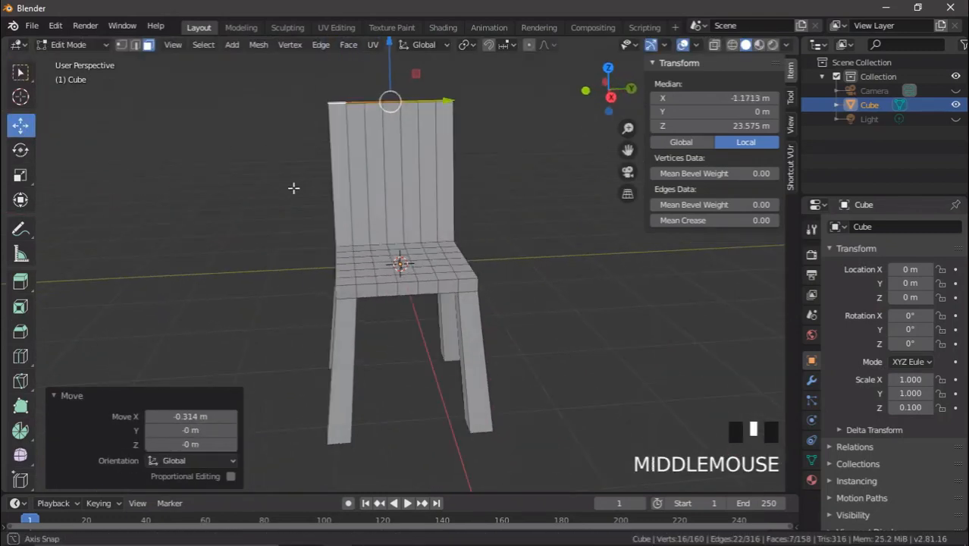
pyautogui.press('s')
pyautogui.click(613, 239)
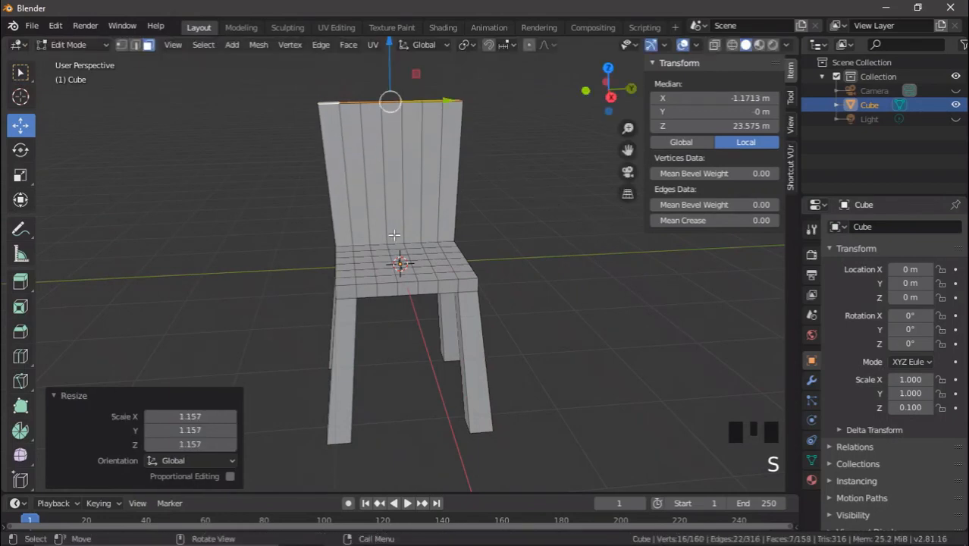
pyautogui.press('e')
pyautogui.click(405, 210)
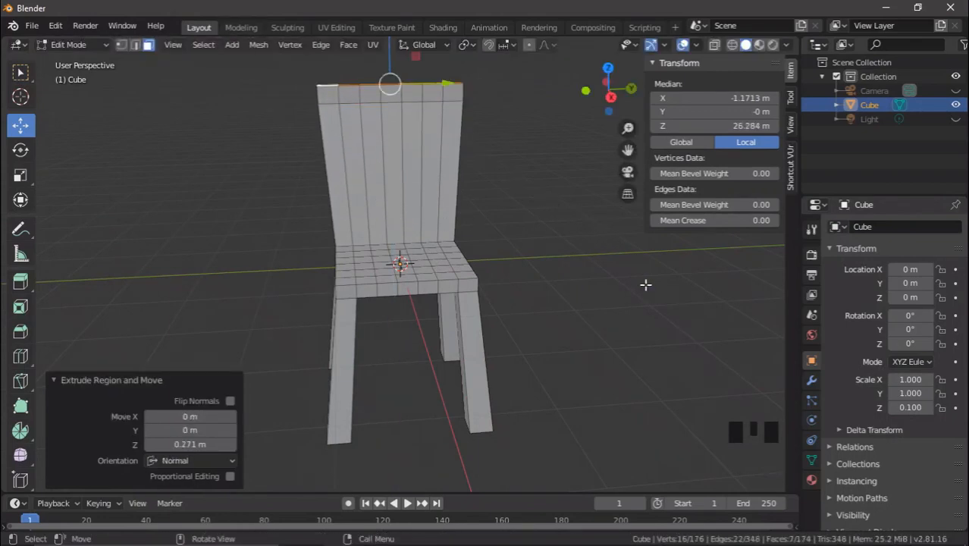
# - Hide the sidebar, show the chair in the right orthographic view with wireframe shading, and clear the selection
pyautogui.press('n')
pyautogui.moveTo(646, 285); pyautogui.dragTo(541, 272, button='middle')
pyautogui.press('KP_3')
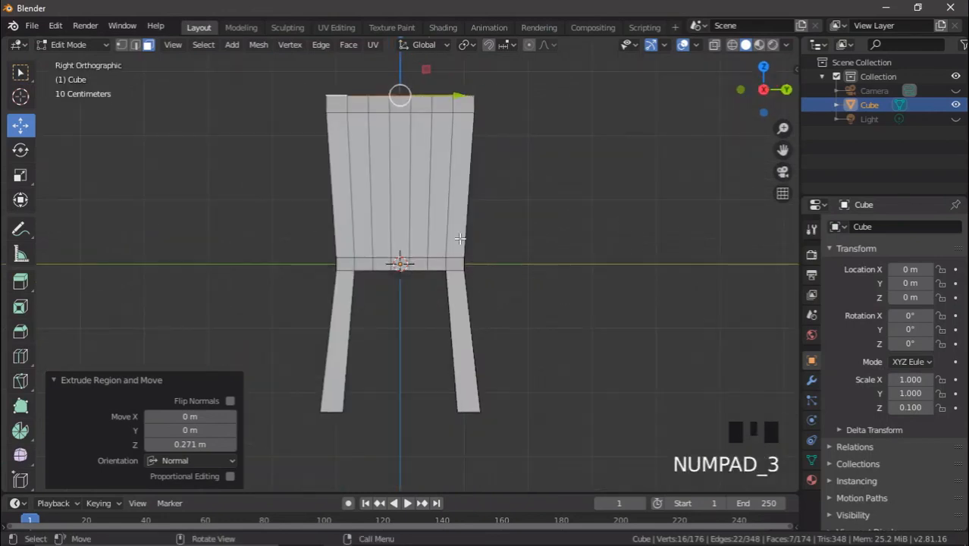
pyautogui.press('z')
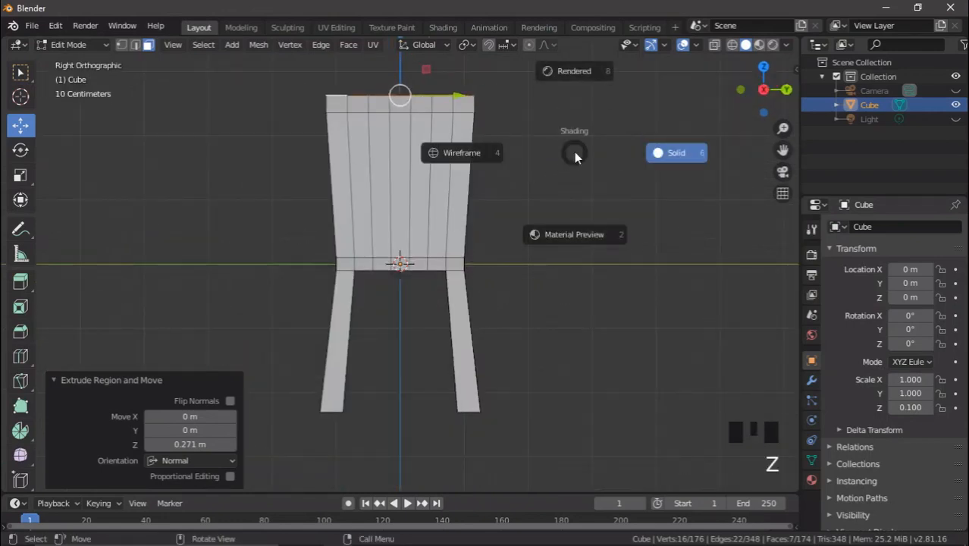
pyautogui.click(458, 151)
pyautogui.click(467, 196)
# - Box-select the front and back faces of the second backrest strip from the +Y side and bridge their edge loops into an opening
pyautogui.scroll(1, 446, 167)
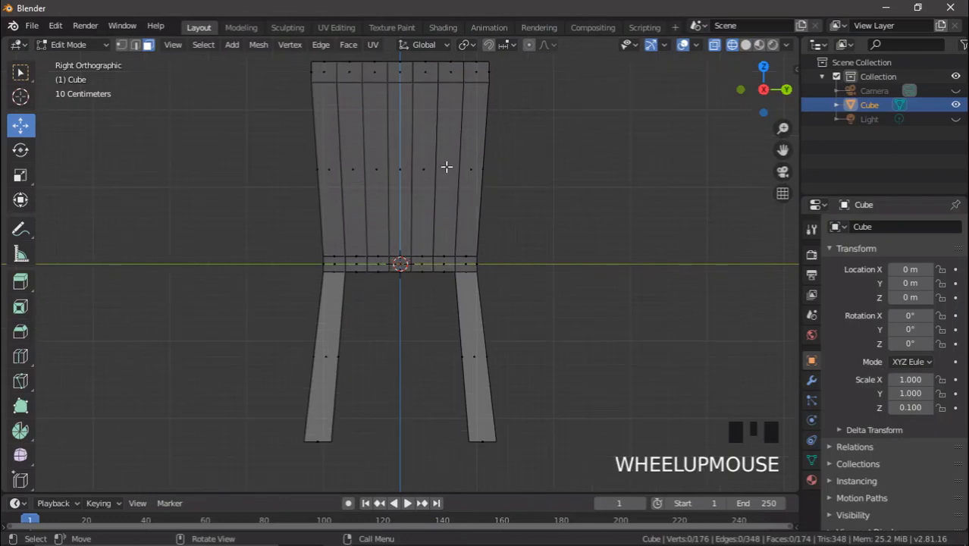
pyautogui.scroll(1, 449, 167)
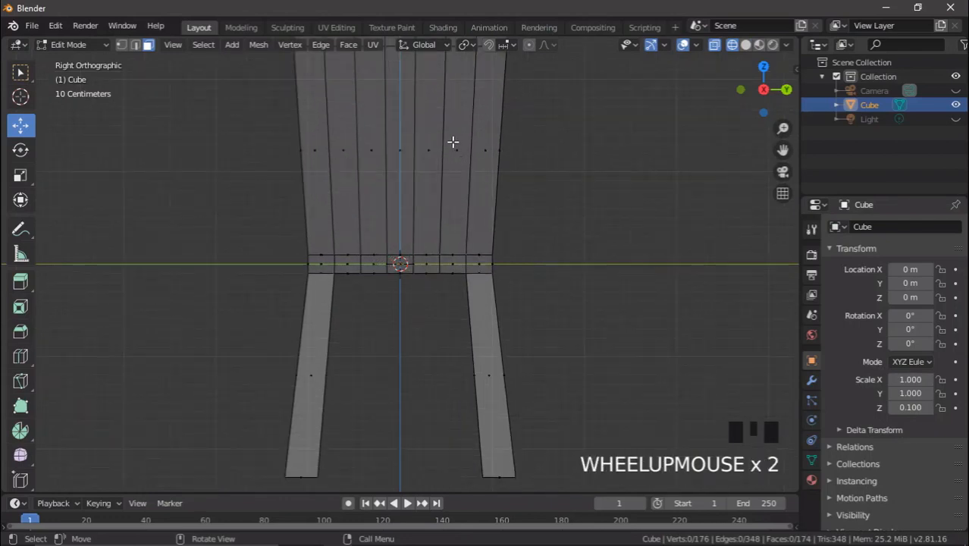
pyautogui.click(458, 157)
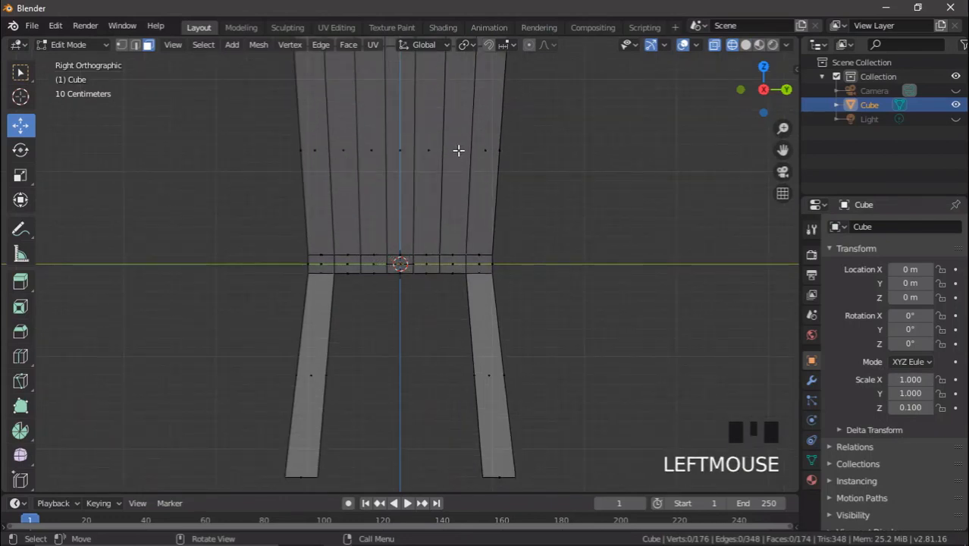
pyautogui.press('b')
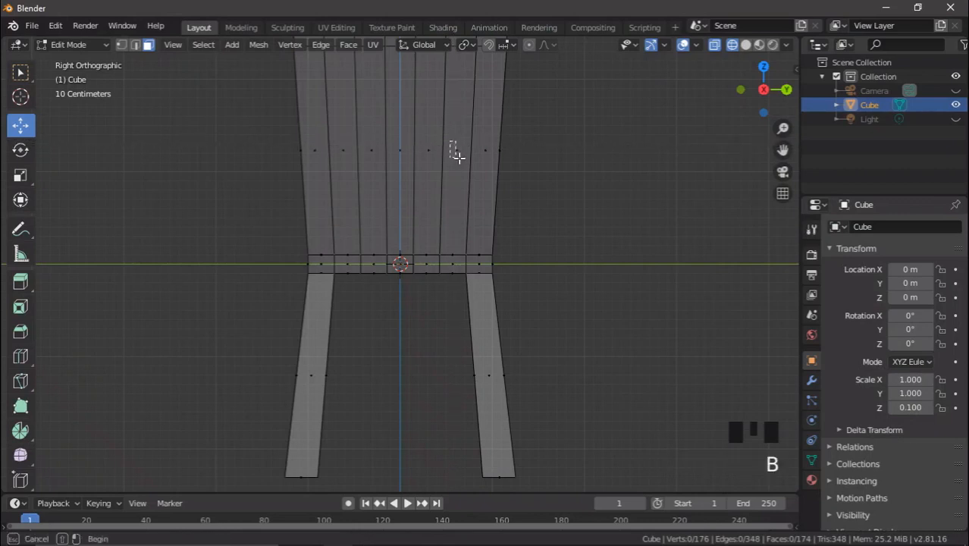
pyautogui.moveTo(454, 149); pyautogui.dragTo(466, 160)
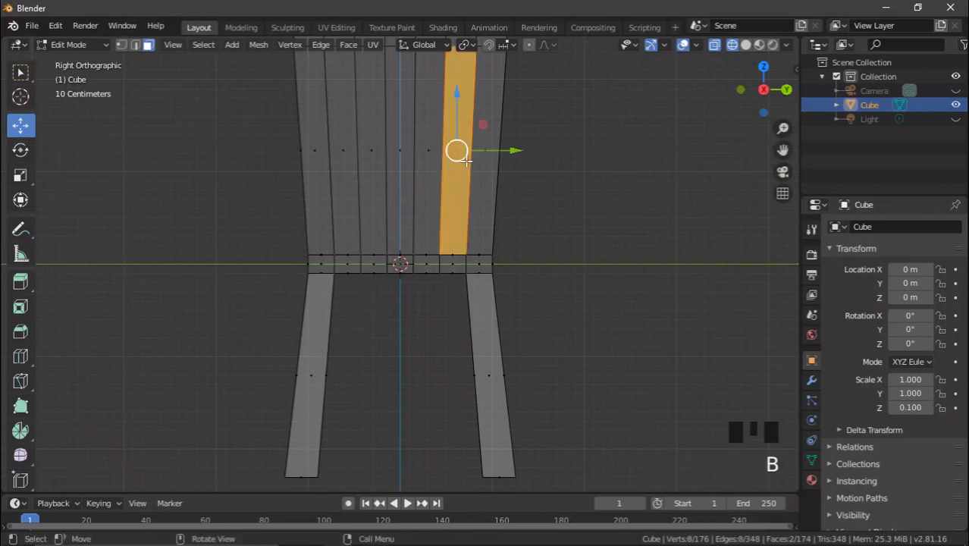
pyautogui.click(326, 45)
pyautogui.click(356, 89)
# - In the right view, box-select the front and back faces of the backrest's middle strip and bridge their edge loops
pyautogui.moveTo(455, 182); pyautogui.dragTo(434, 222, button='middle')
pyautogui.press('KP_3')
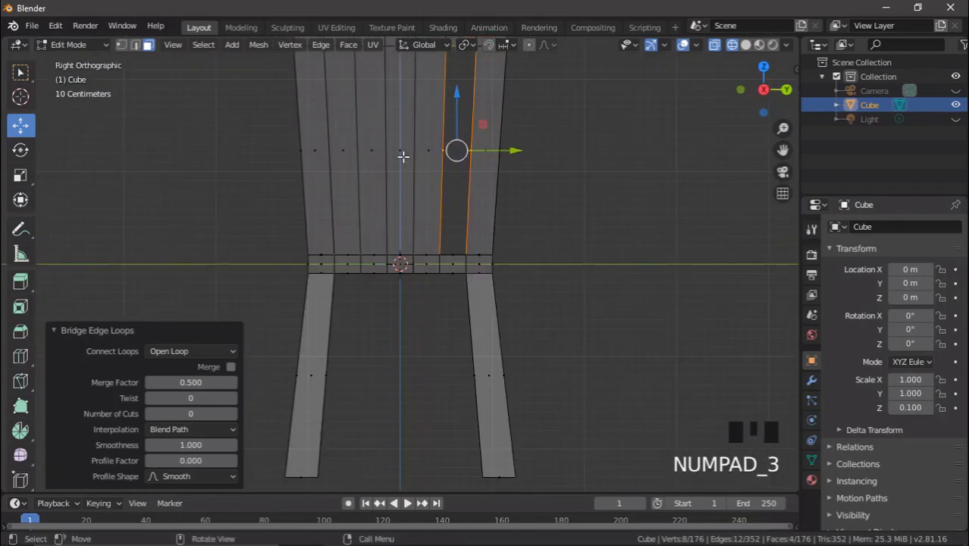
pyautogui.click(408, 150)
pyautogui.press('b')
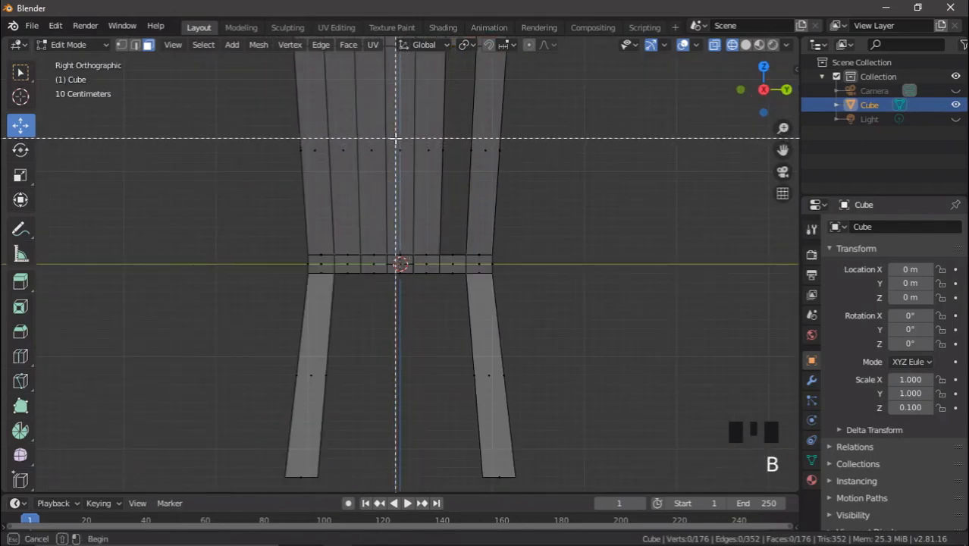
pyautogui.moveTo(402, 148); pyautogui.dragTo(354, 64)
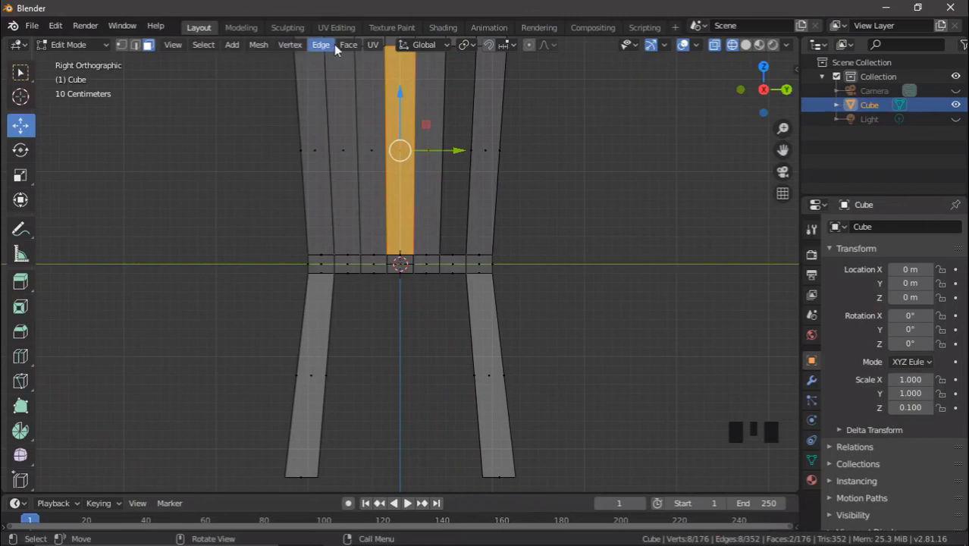
pyautogui.click(333, 47)
pyautogui.click(354, 89)
pyautogui.doubleClick(584, 203)
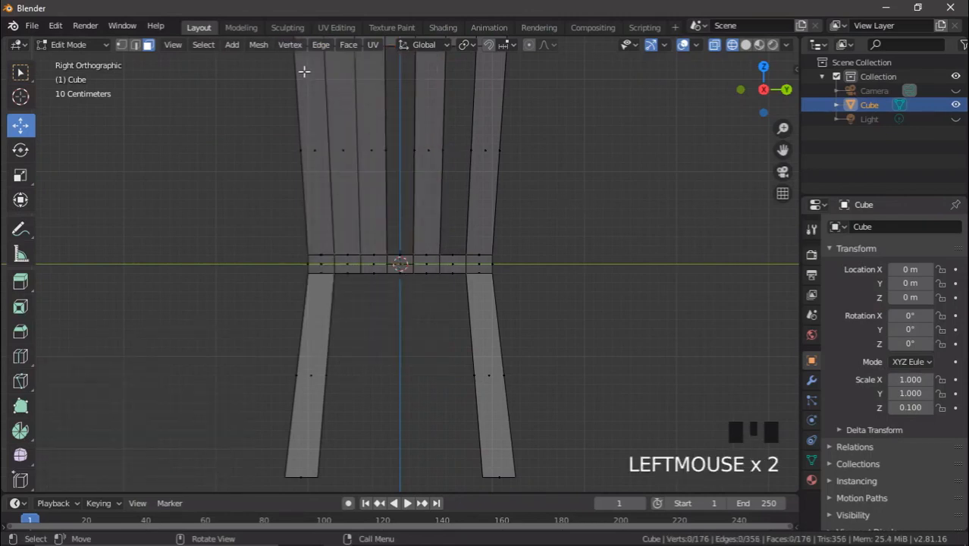
# - Box-select both faces of the second backrest strip from the -Y side, bridge their edge loops, and clear the selection
pyautogui.press('b')
pyautogui.moveTo(335, 141); pyautogui.dragTo(359, 178)
pyautogui.click(321, 46)
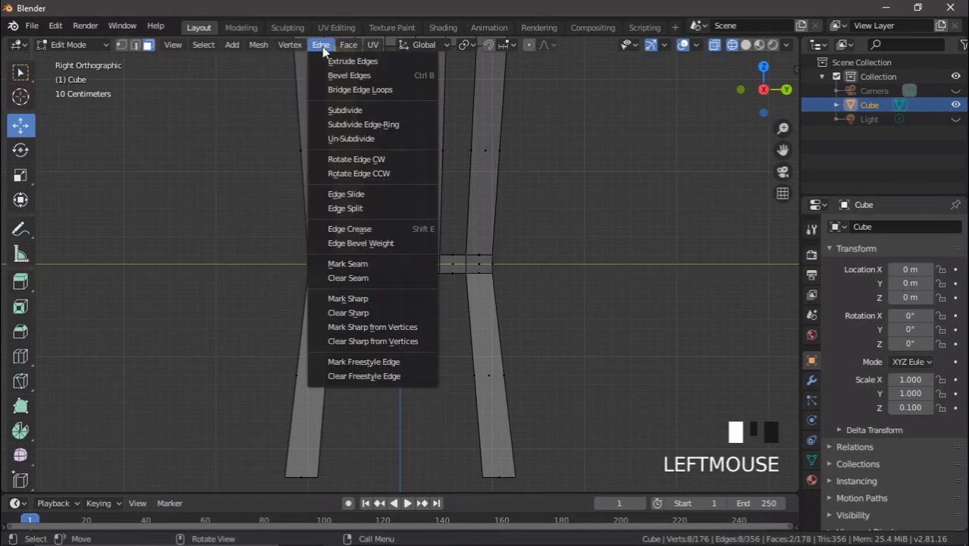
pyautogui.click(343, 89)
pyautogui.click(569, 205)
# - Return to solid shading, switch to Object Mode, and apply all transforms to the chair
pyautogui.moveTo(506, 223)
pyautogui.mouseDown(button='middle')
pyautogui.moveTo(480, 253)
pyautogui.moveTo(502, 260)
pyautogui.moveTo(366, 274)
pyautogui.moveTo(474, 235)
pyautogui.mouseUp(button='middle')
pyautogui.press('z')
pyautogui.click(602, 256)
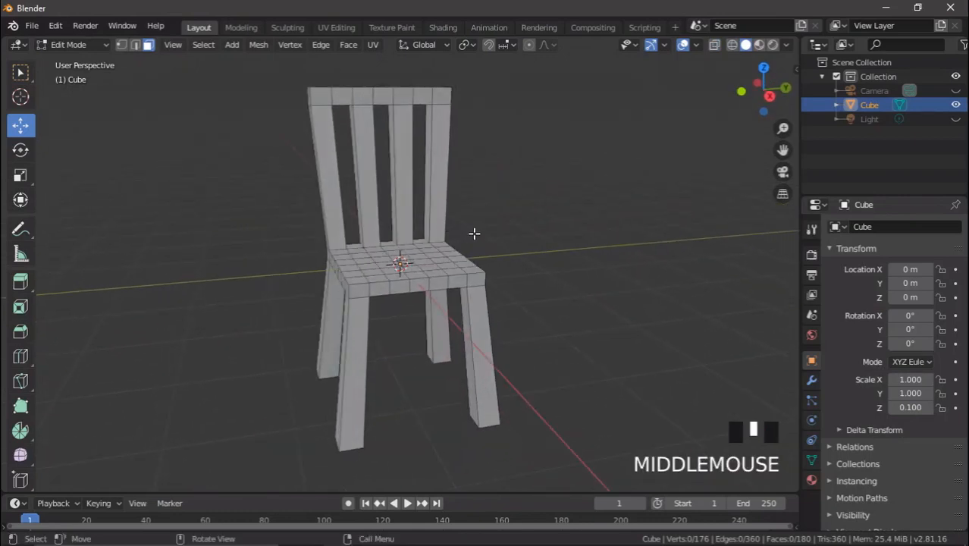
pyautogui.press('Tab')
pyautogui.hotkey('ctrl', 'a')
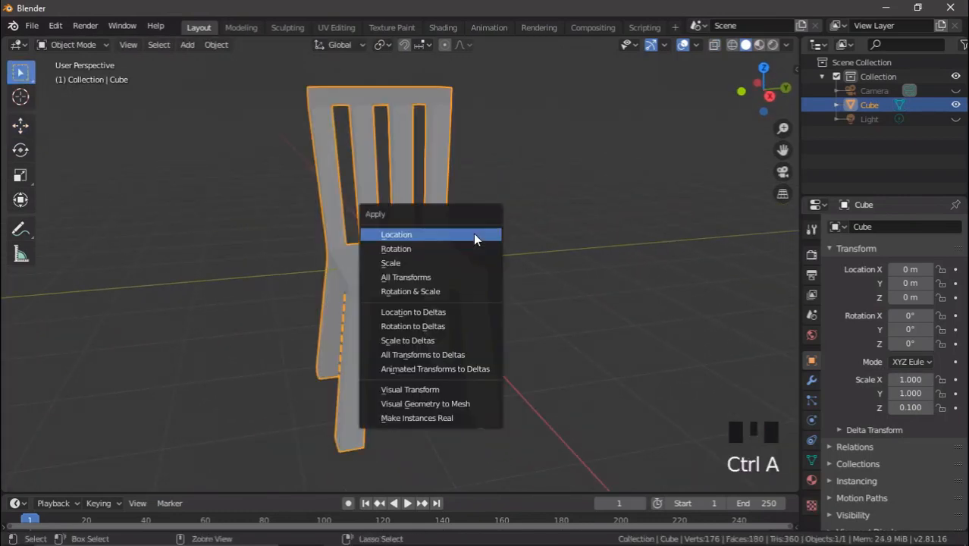
pyautogui.click(440, 276)
# - In Edit Mode, select the whole chair mesh and bevel its edges with a width of about 0.0415 m
pyautogui.moveTo(441, 282); pyautogui.dragTo(521, 286, button='middle')
pyautogui.press('Tab')
pyautogui.press('a')
pyautogui.scroll(1, 480, 288)
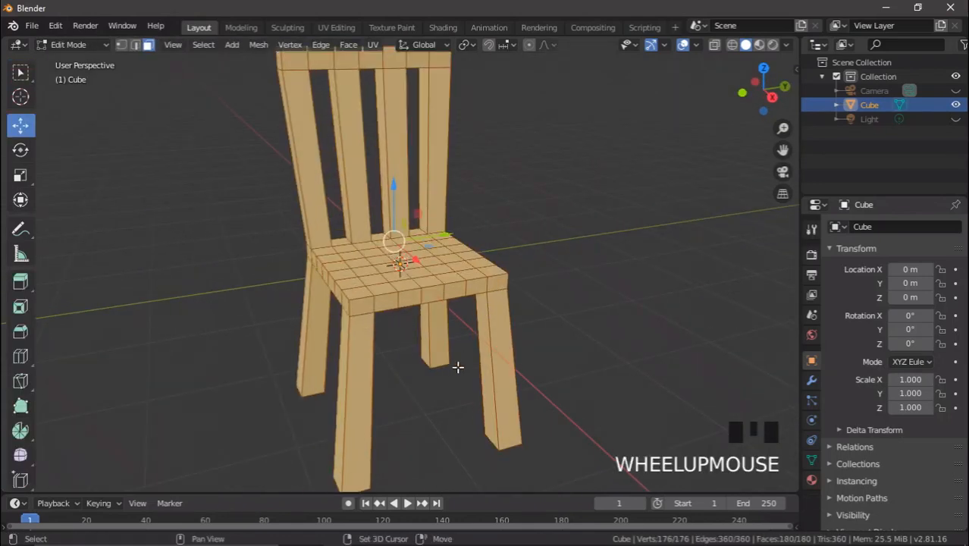
pyautogui.keyDown('shift'); pyautogui.moveTo(459, 366); pyautogui.dragTo(520, 281, button='middle'); pyautogui.keyUp('shift')
pyautogui.scroll(2, 514, 387)
pyautogui.hotkey('ctrl', 'b')
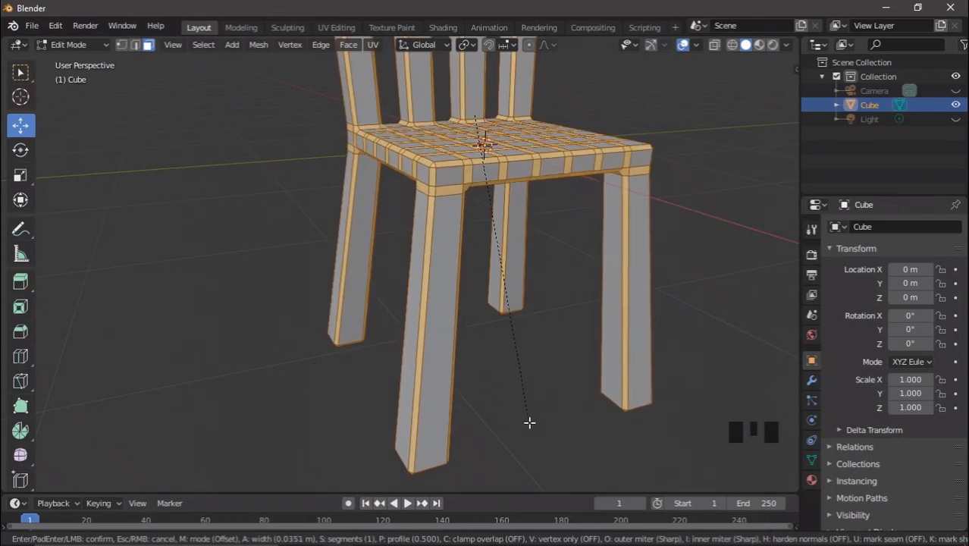
pyautogui.click(530, 422)
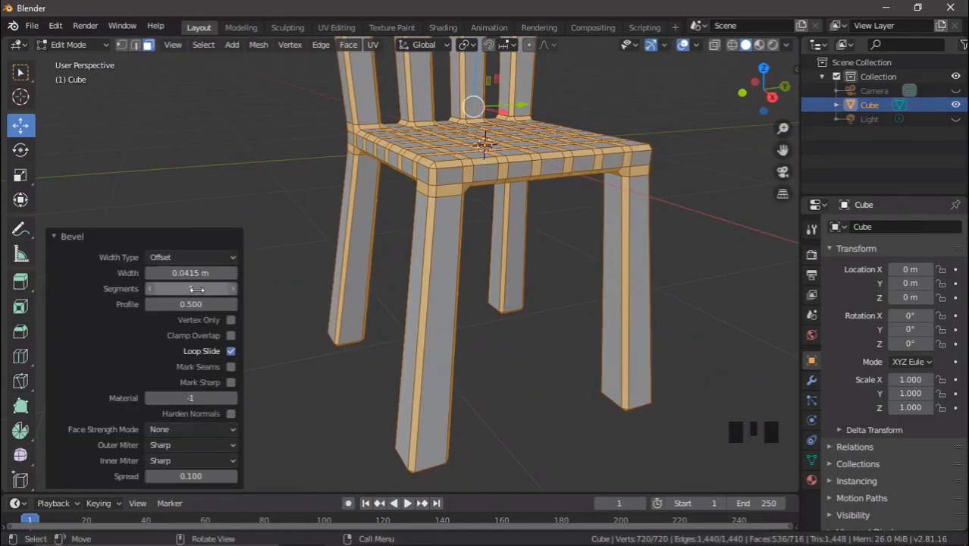
# - Set the number of bevel segments to 4
pyautogui.click(232, 291)
pyautogui.click(232, 291)
pyautogui.click(232, 291)
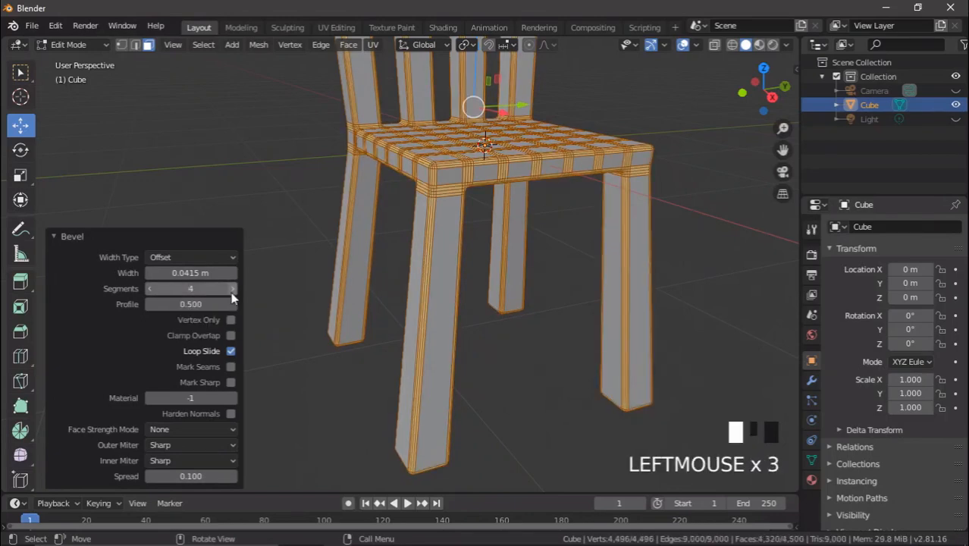
# - Raise the chair's bevel segment count by one, clear the selection, return to Object Mode, and check the rounded edges
pyautogui.click(232, 288)
pyautogui.click(522, 396)
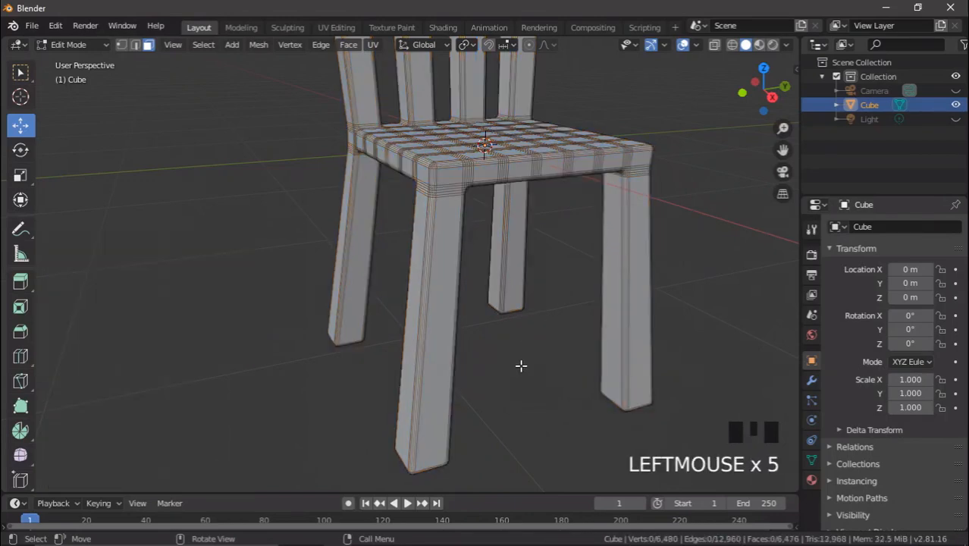
pyautogui.press('Tab')
pyautogui.scroll(-1, 515, 363)
pyautogui.moveTo(515, 363); pyautogui.dragTo(256, 361, button='middle')
pyautogui.scroll(3, 376, 367)
pyautogui.scroll(1, 376, 371)
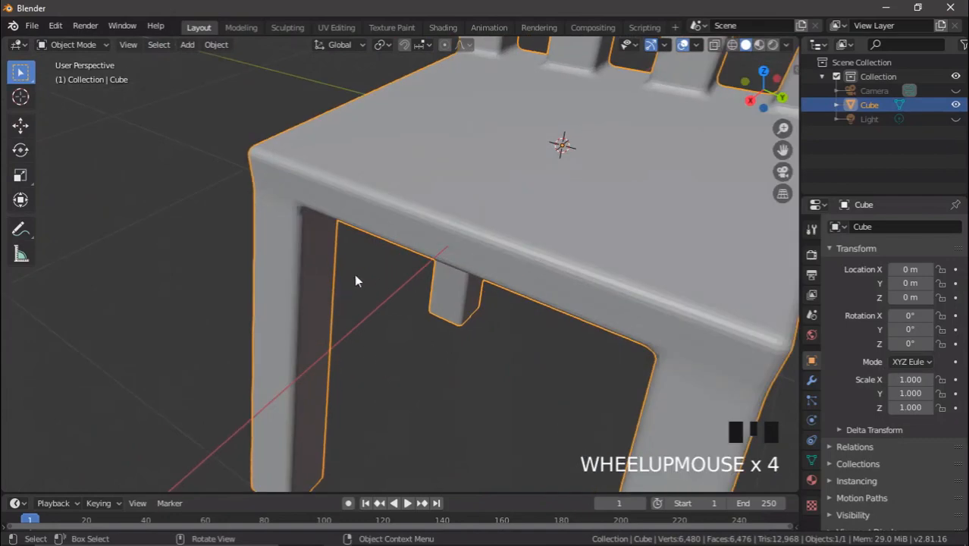
pyautogui.scroll(-4, 357, 277)
# - From the front view, move the chair up about 2.33 m along Z so its feet rest on the ground line
pyautogui.rightClick(248, 229)
pyautogui.moveTo(269, 253); pyautogui.dragTo(450, 281, button='middle')
pyautogui.press('KP_1')
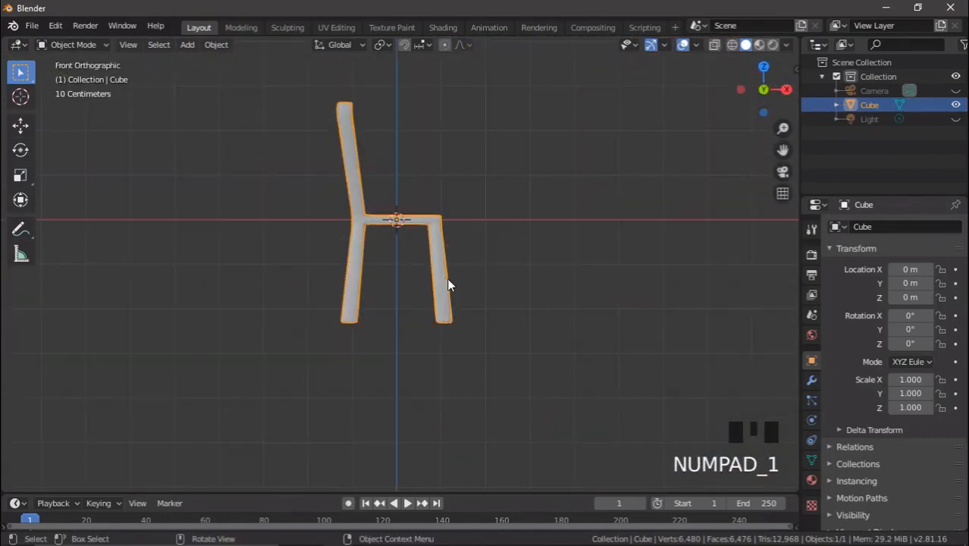
pyautogui.click(22, 128)
pyautogui.moveTo(391, 167); pyautogui.dragTo(414, 59)
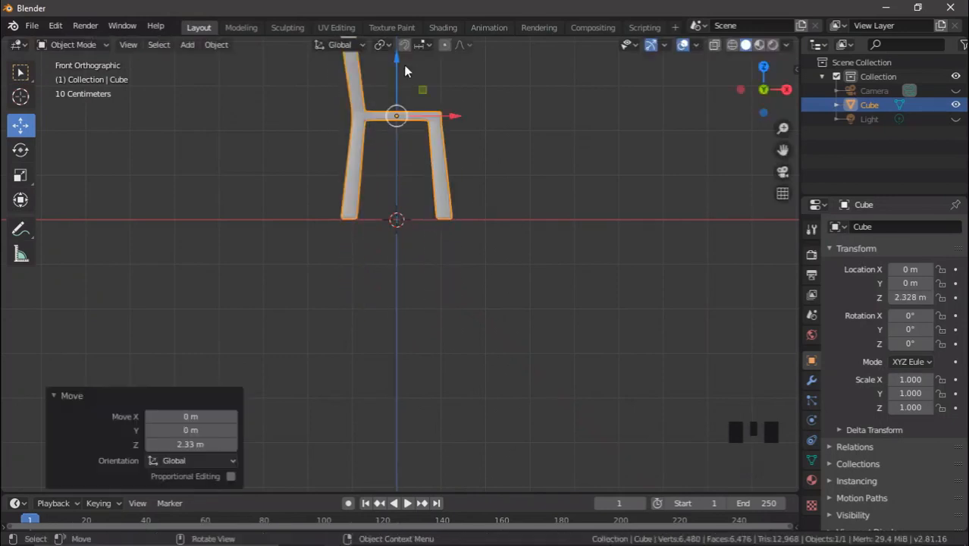
# - Add a mesh plane at the origin as the floor, with a size of 100 m
pyautogui.moveTo(414, 59); pyautogui.dragTo(481, 185, button='middle')
pyautogui.scroll(-2, 488, 153)
pyautogui.hotkey('shift', 'a')
pyautogui.moveTo(488, 146)
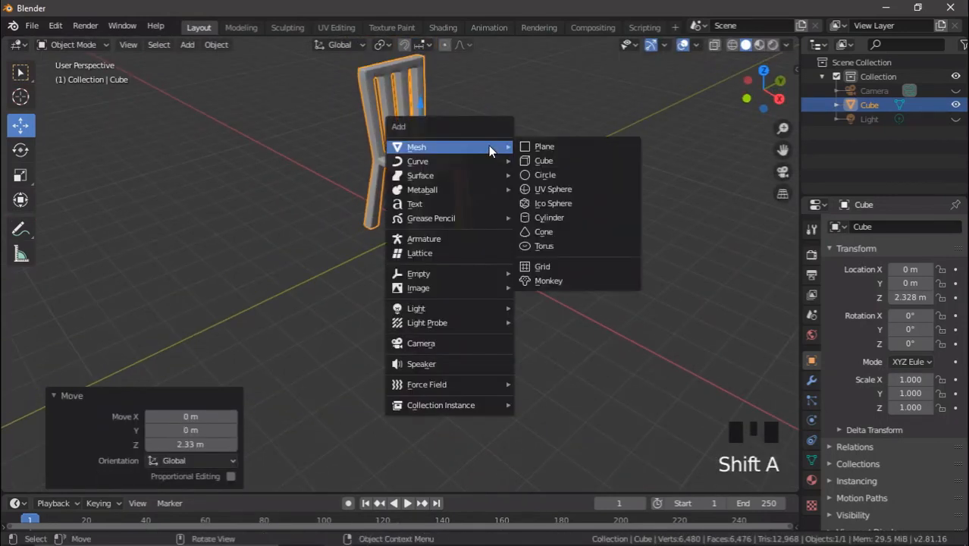
pyautogui.click(540, 145)
pyautogui.click(189, 356)
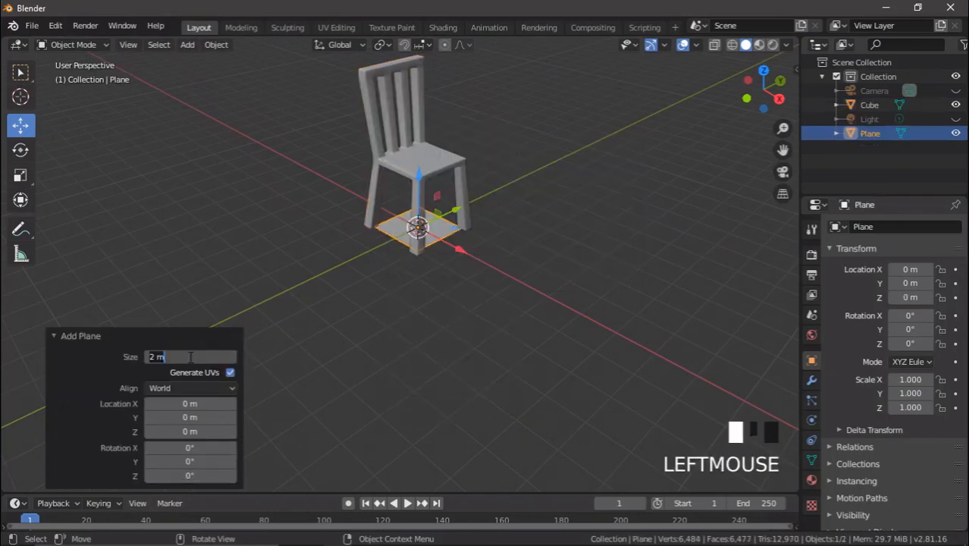
pyautogui.press('Return')
pyautogui.scroll(-3, 415, 275)
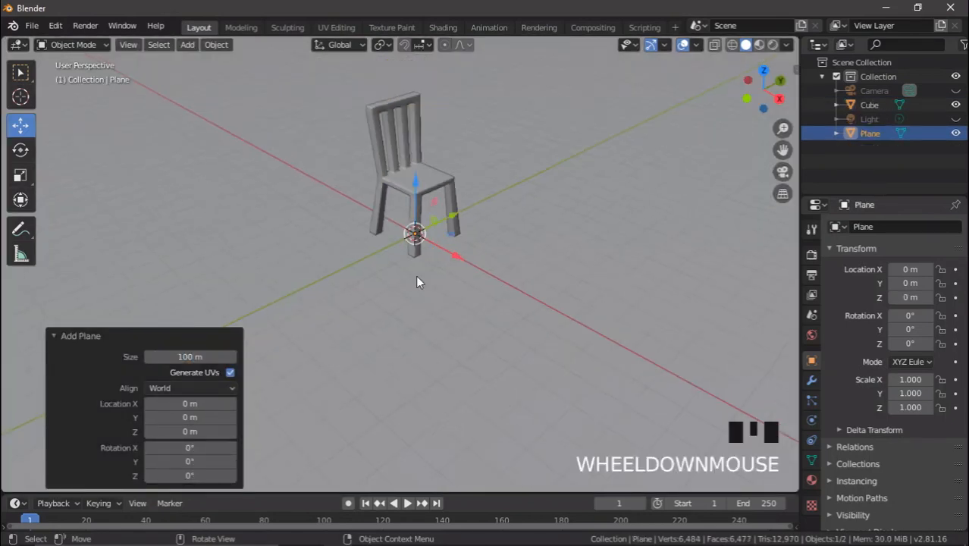
# - Split the 3D viewport into two side-by-side views and show the camera view in the second one
pyautogui.scroll(3, 434, 233)
pyautogui.keyDown('shift'); pyautogui.moveTo(503, 133); pyautogui.dragTo(536, 248, button='middle'); pyautogui.keyUp('shift')
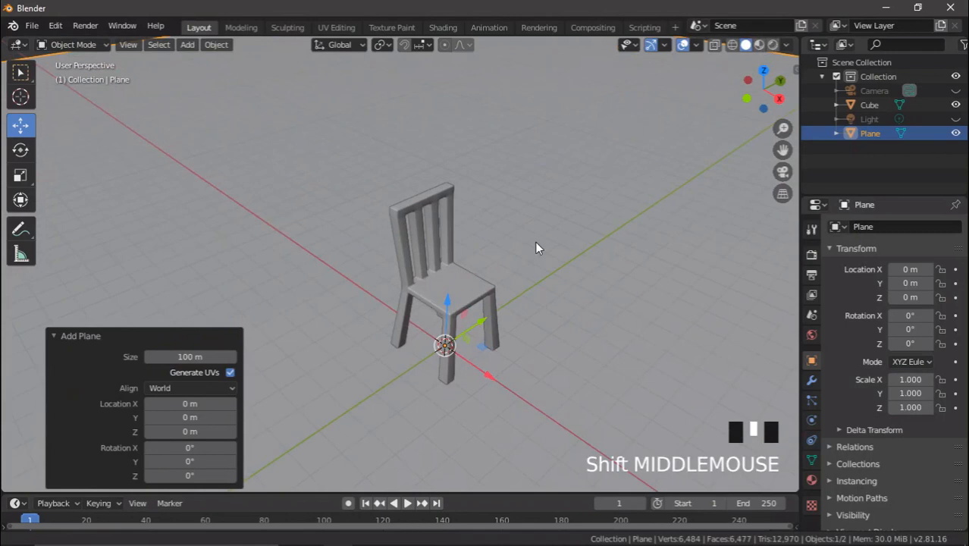
pyautogui.rightClick(801, 67)
pyautogui.click(797, 62)
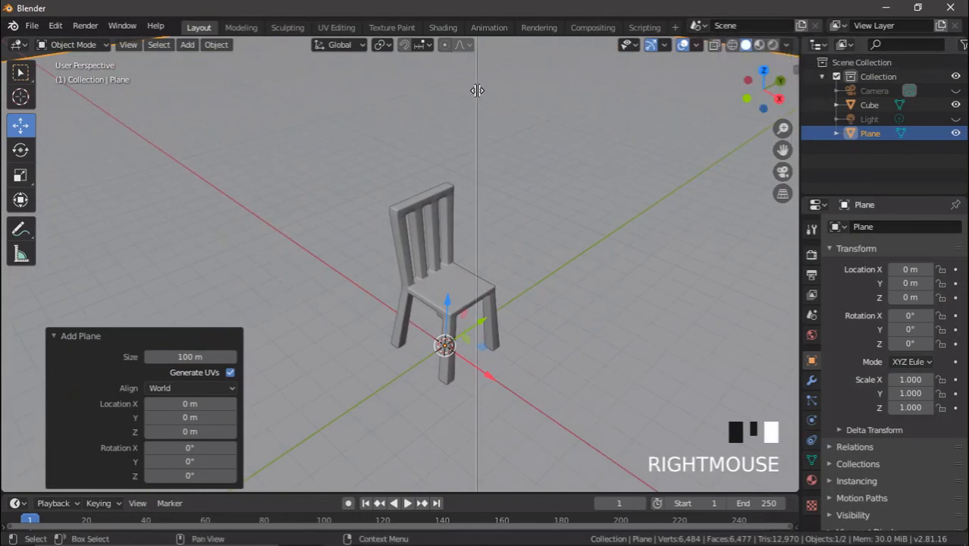
pyautogui.click(442, 96)
pyautogui.press('KP_0')
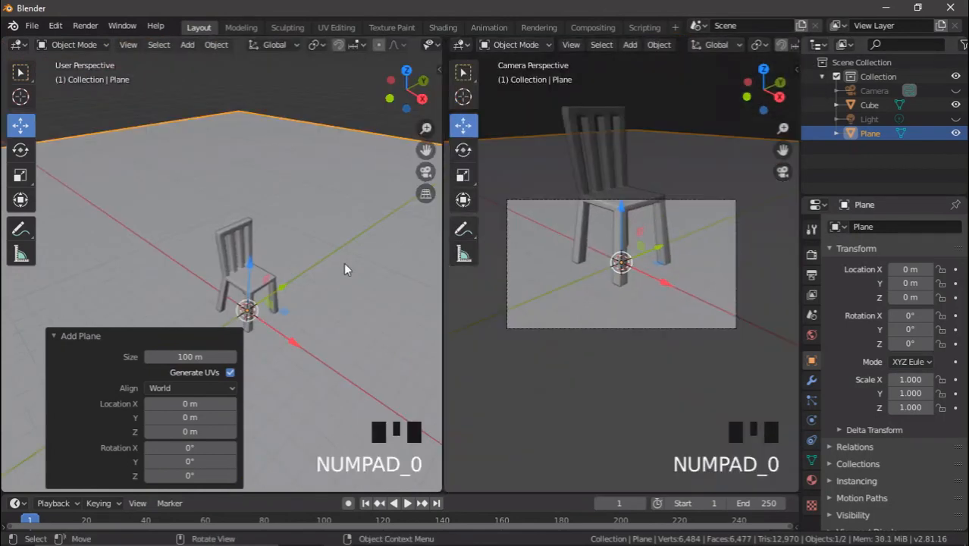
# - Unhide the hidden objects, select the camera, and raise it about 2.9 m along Z
pyautogui.scroll(-6, 281, 225)
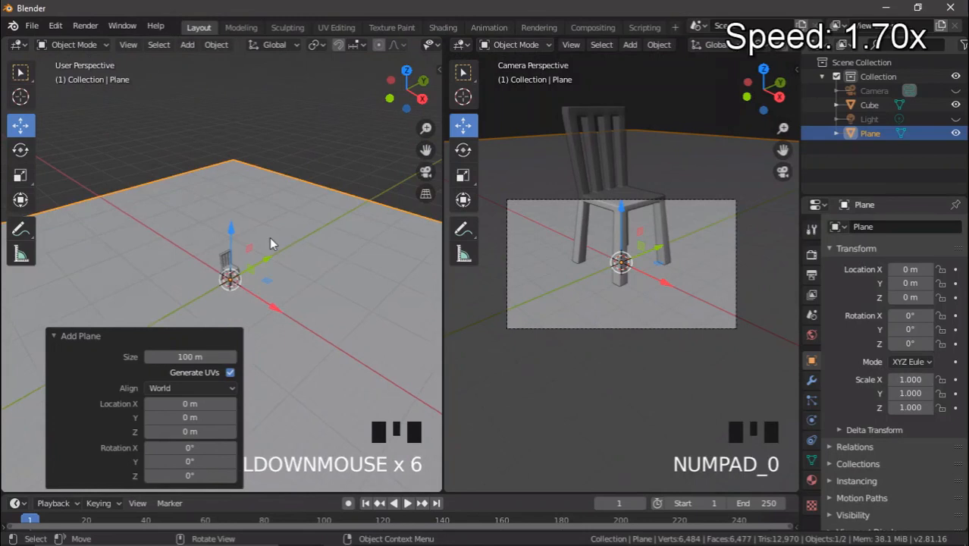
pyautogui.hotkey('alt', 'h')
pyautogui.moveTo(280, 281); pyautogui.dragTo(334, 242, button='middle')
pyautogui.scroll(6, 140, 307)
pyautogui.click(349, 212)
pyautogui.moveTo(337, 161); pyautogui.dragTo(349, 80)
# - Move the camera to about X 9.40, Y -8.84, Z 8.86 to frame the chair
pyautogui.scroll(-2, 345, 185)
pyautogui.moveTo(344, 183); pyautogui.dragTo(302, 197)
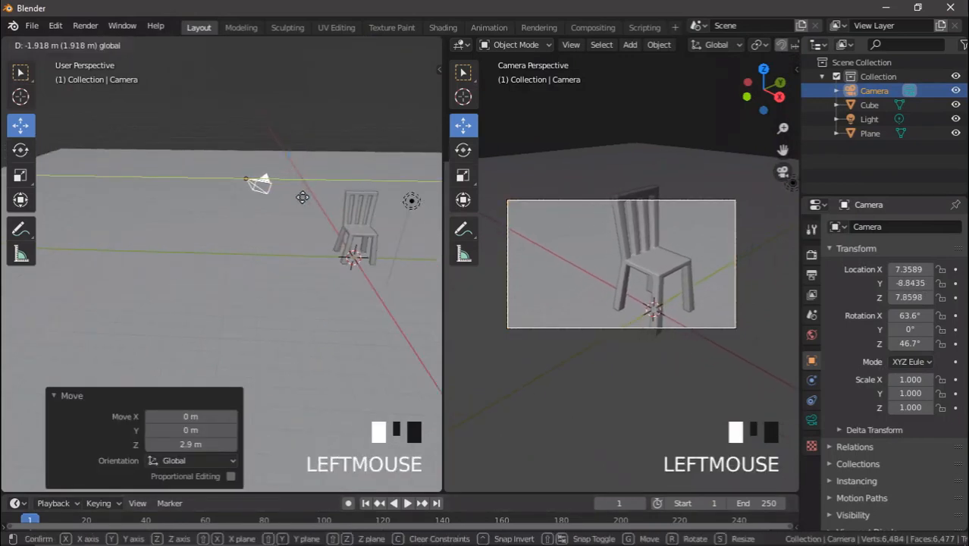
pyautogui.moveTo(298, 199); pyautogui.dragTo(319, 213, button='middle')
pyautogui.moveTo(350, 206); pyautogui.dragTo(377, 212)
pyautogui.moveTo(350, 143); pyautogui.dragTo(355, 116)
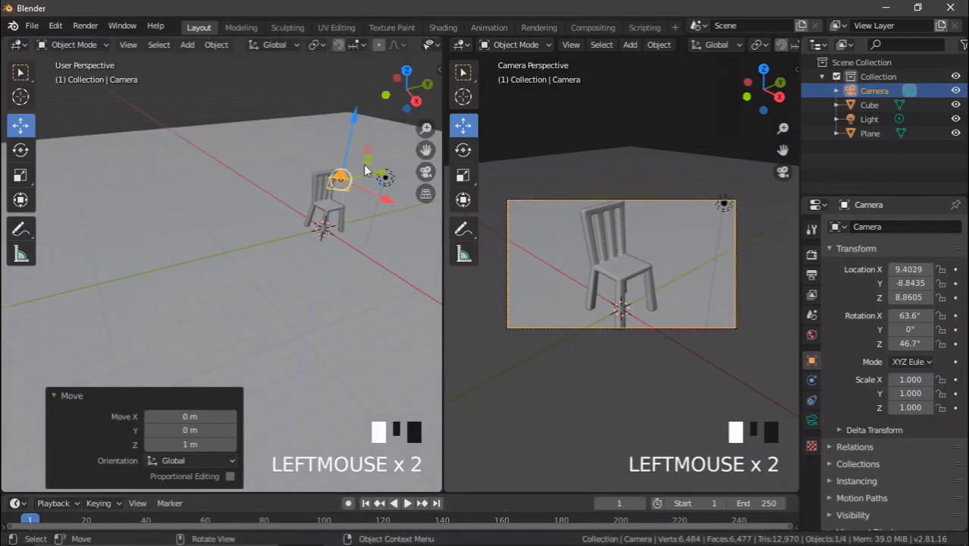
# - Fine-tune the camera position to about X 9.99, Y -8.62, Z 8.81 so the whole chair fits in the frame
pyautogui.moveTo(372, 169); pyautogui.dragTo(364, 205)
pyautogui.moveTo(335, 128); pyautogui.dragTo(340, 113)
pyautogui.moveTo(370, 166); pyautogui.dragTo(402, 160)
pyautogui.moveTo(373, 103); pyautogui.dragTo(370, 120)
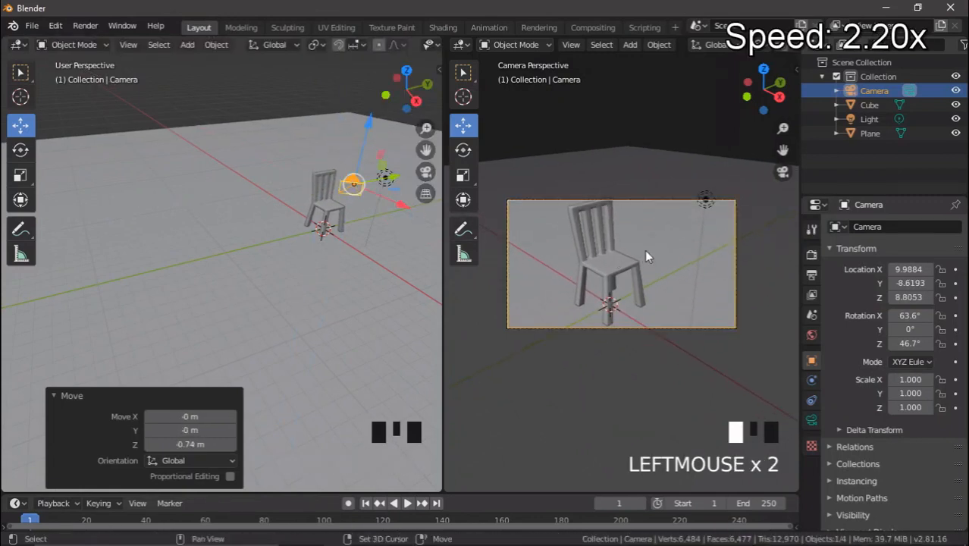
# - Aim the camera at the chair with walk navigation, and pull it back to about X 11.40, Y -9.71, Z 9.82
pyautogui.hotkey('shift', 'f')
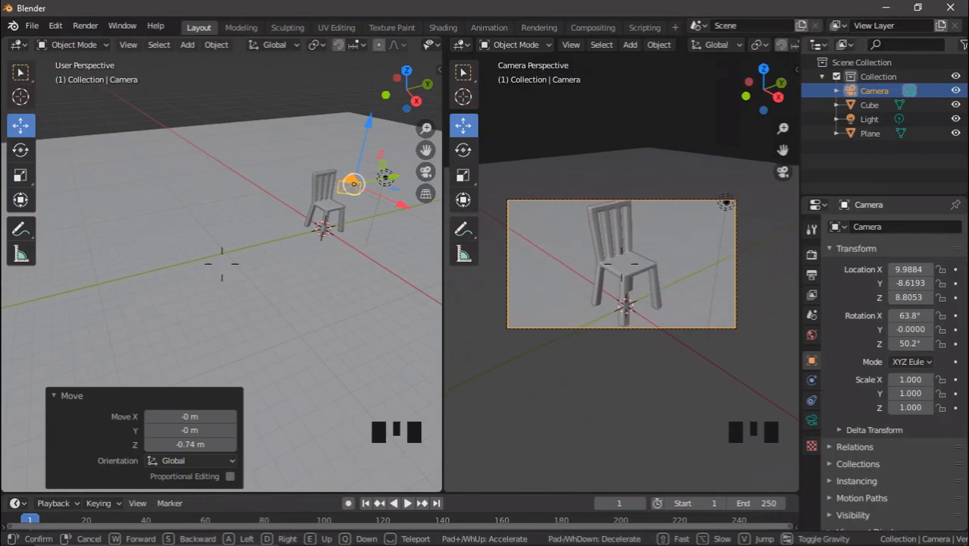
pyautogui.click(622, 265)
pyautogui.scroll(-1, 335, 217)
pyautogui.moveTo(367, 197); pyautogui.dragTo(332, 150)
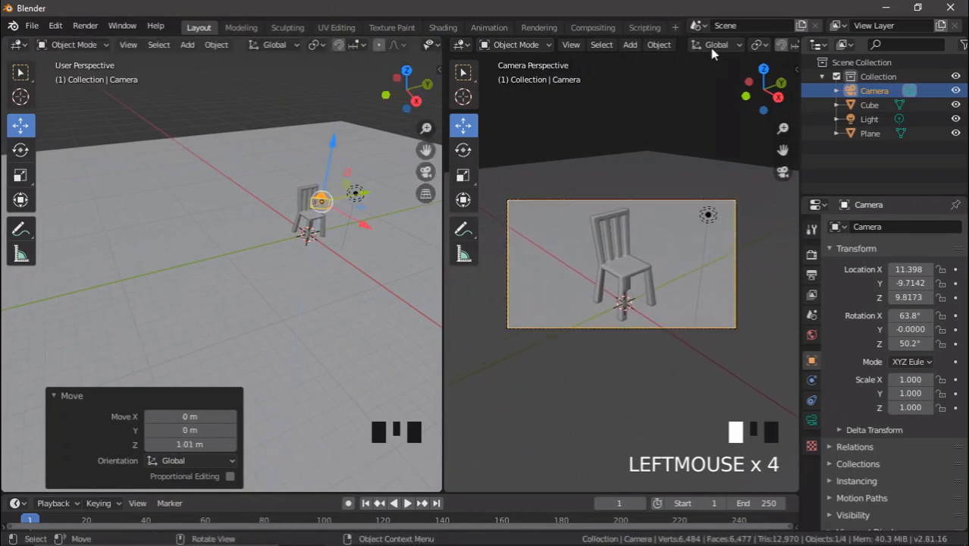
# - Switch the camera view to rendered shading and set the render engine to Cycles
pyautogui.scroll(-18, 709, 48)
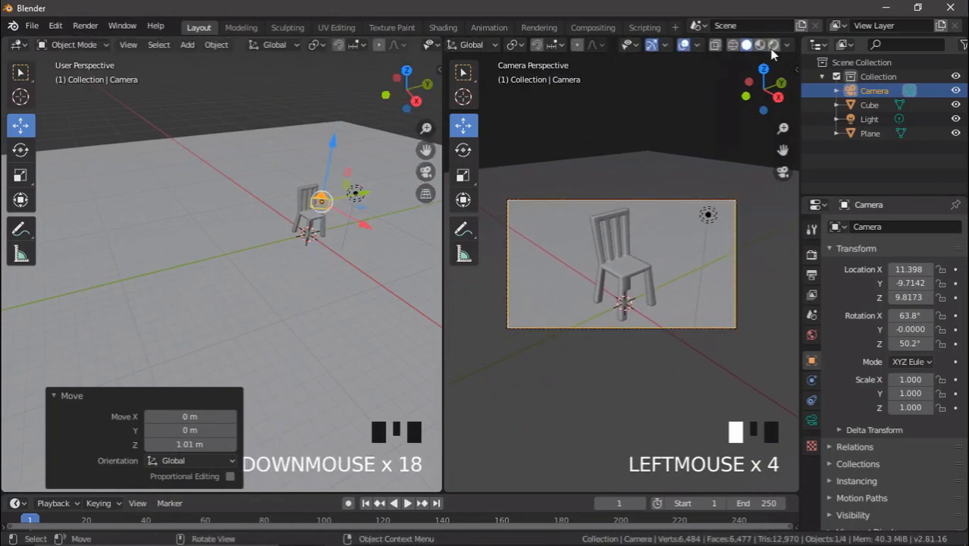
pyautogui.click(774, 44)
pyautogui.click(812, 257)
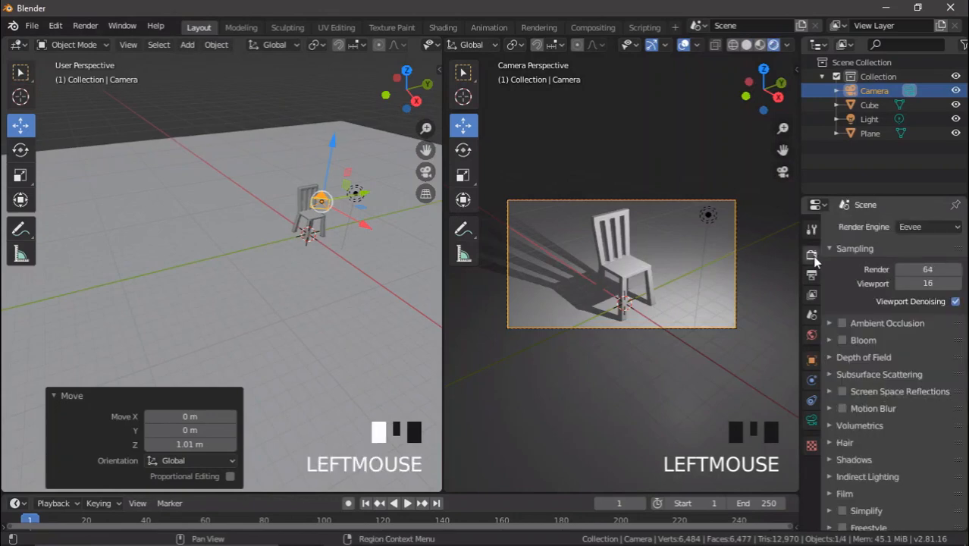
pyautogui.click(909, 228)
pyautogui.click(903, 273)
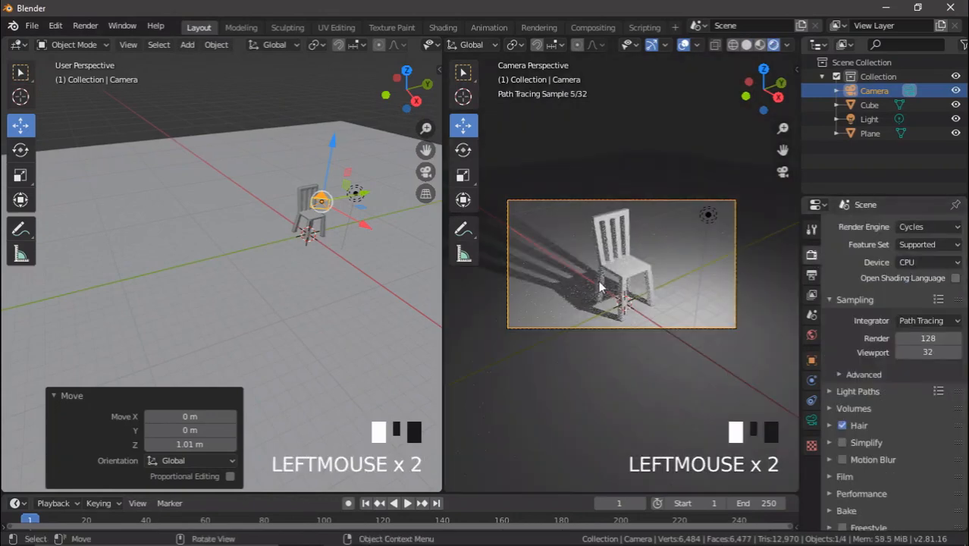
# - Give the floor plane a new material with a green base color of about H 0.356, S 0.475, V 0.906
pyautogui.scroll(1, 637, 288)
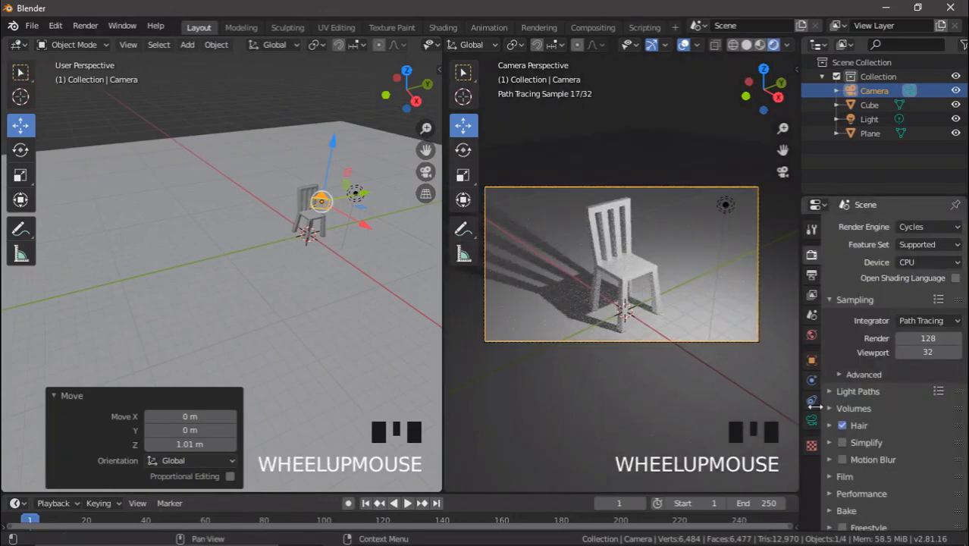
pyautogui.scroll(5, 342, 184)
pyautogui.click(312, 264)
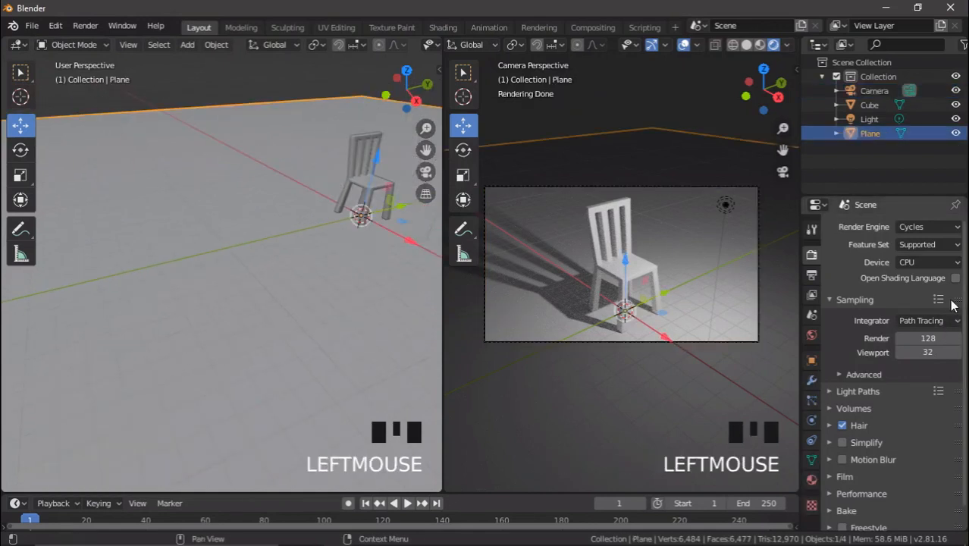
pyautogui.click(812, 481)
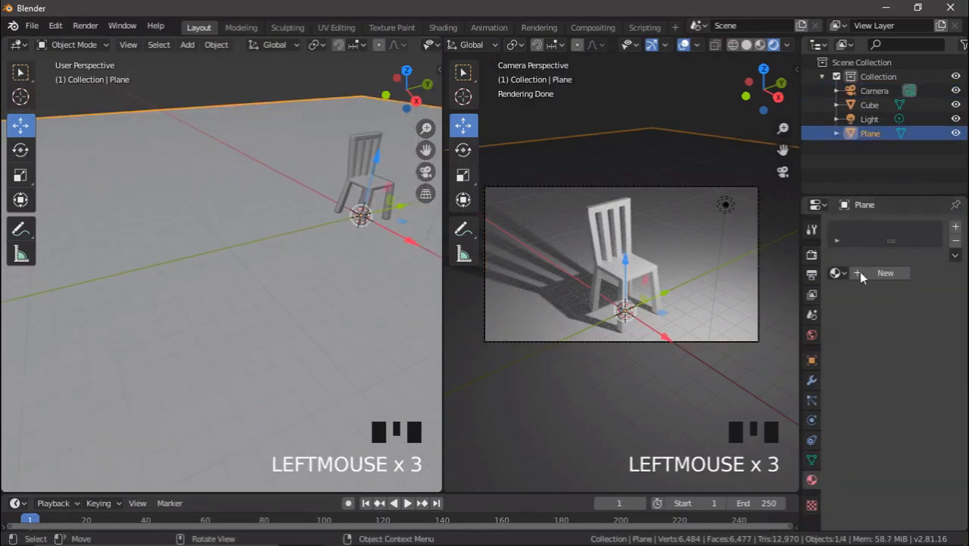
pyautogui.click(891, 273)
pyautogui.click(912, 392)
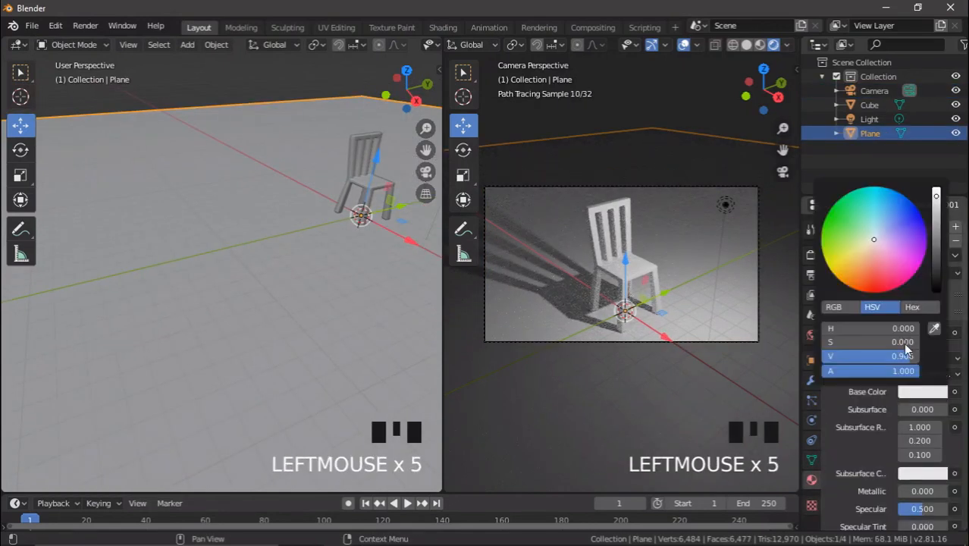
pyautogui.moveTo(858, 246); pyautogui.dragTo(840, 230)
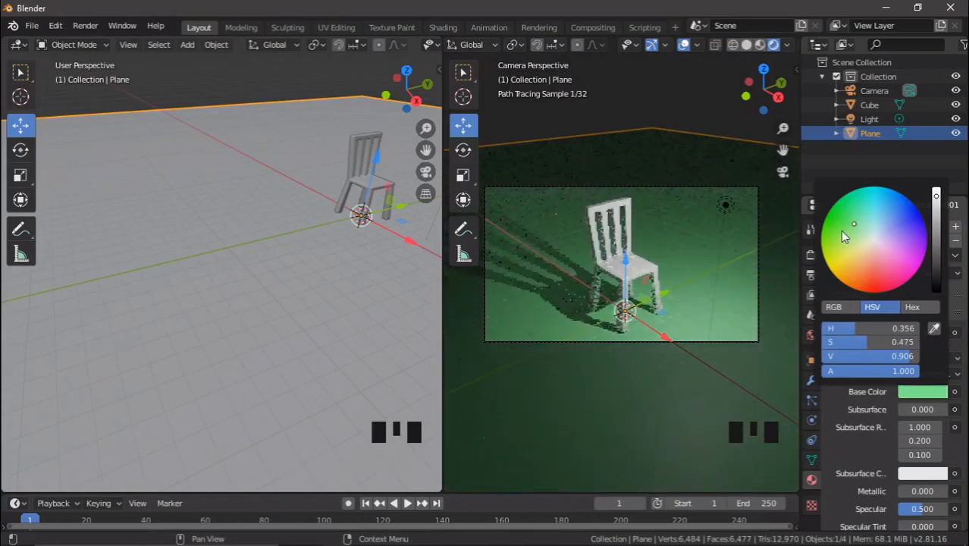
# - Select the chair and set its material's base color to dark brown, about H 0.099, S 0.640, V 0.387
pyautogui.scroll(2, 364, 188)
pyautogui.keyDown('shift'); pyautogui.moveTo(365, 188); pyautogui.dragTo(183, 299, button='middle'); pyautogui.keyUp('shift')
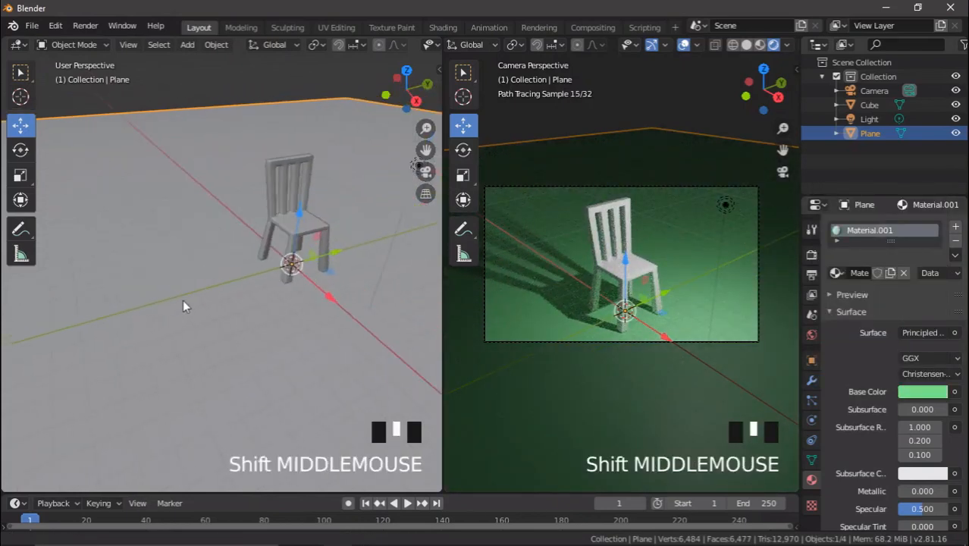
pyautogui.scroll(2, 225, 221)
pyautogui.click(203, 202)
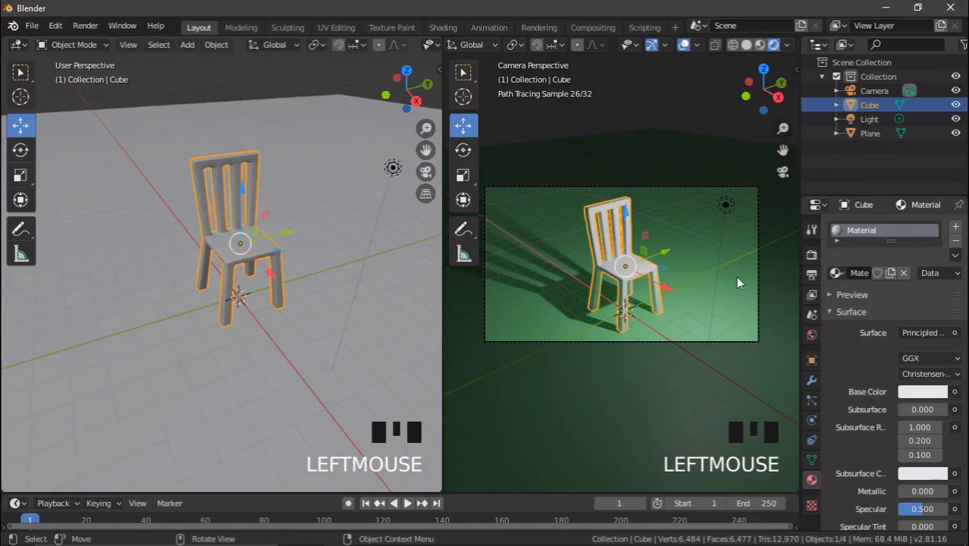
pyautogui.click(920, 391)
pyautogui.click(860, 265)
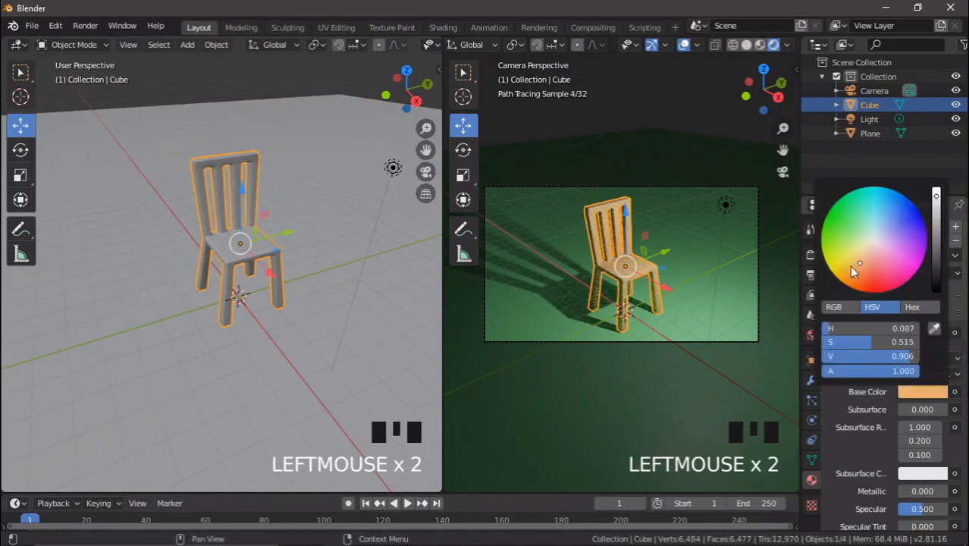
pyautogui.click(853, 267)
pyautogui.click(937, 236)
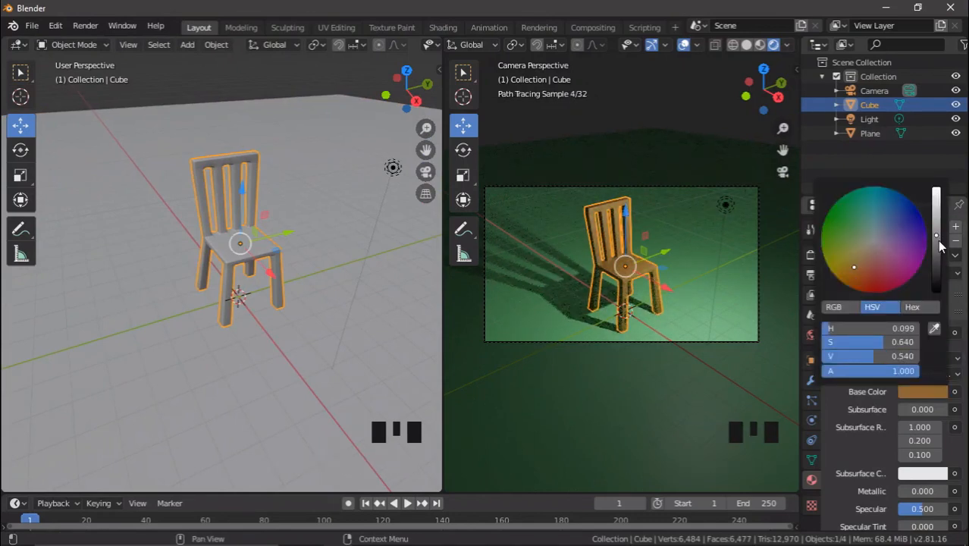
pyautogui.moveTo(939, 241); pyautogui.dragTo(937, 247)
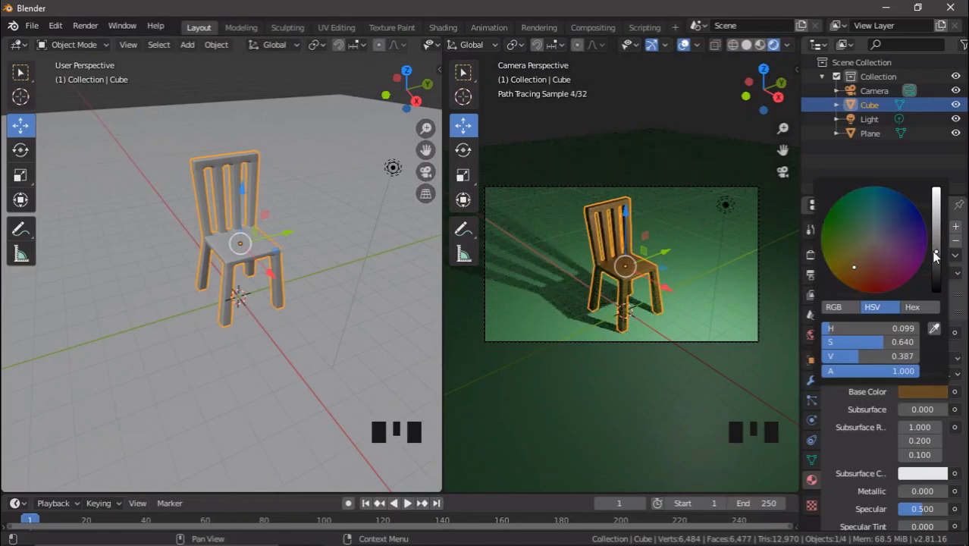
# - Inspect the chair up close in the camera view, and render the scene as a still image
pyautogui.scroll(3, 707, 299)
pyautogui.scroll(3, 707, 289)
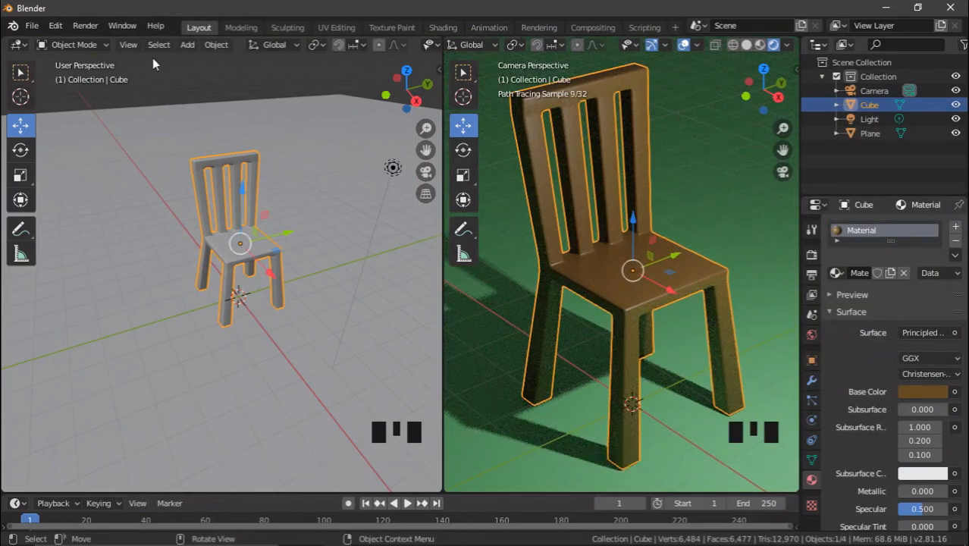
pyautogui.click(85, 25)
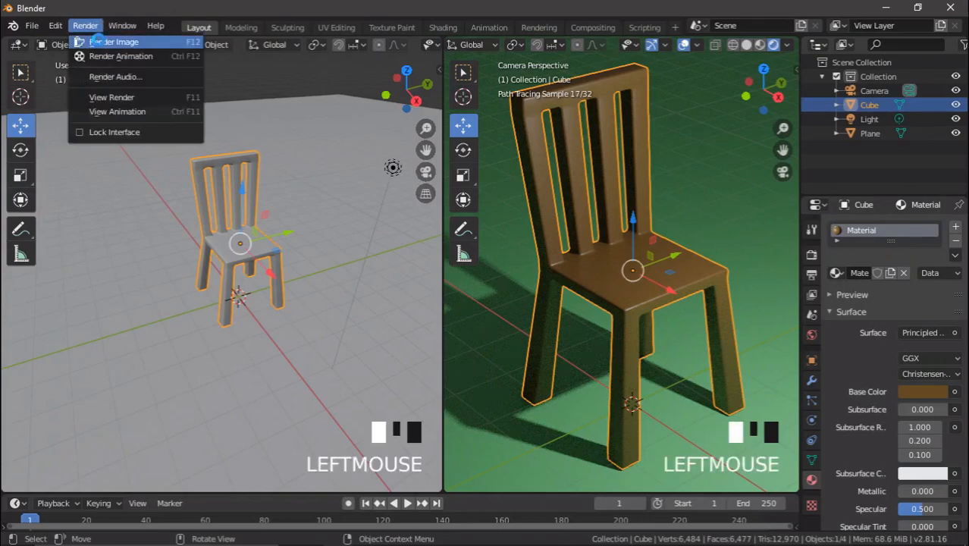
pyautogui.click(106, 42)
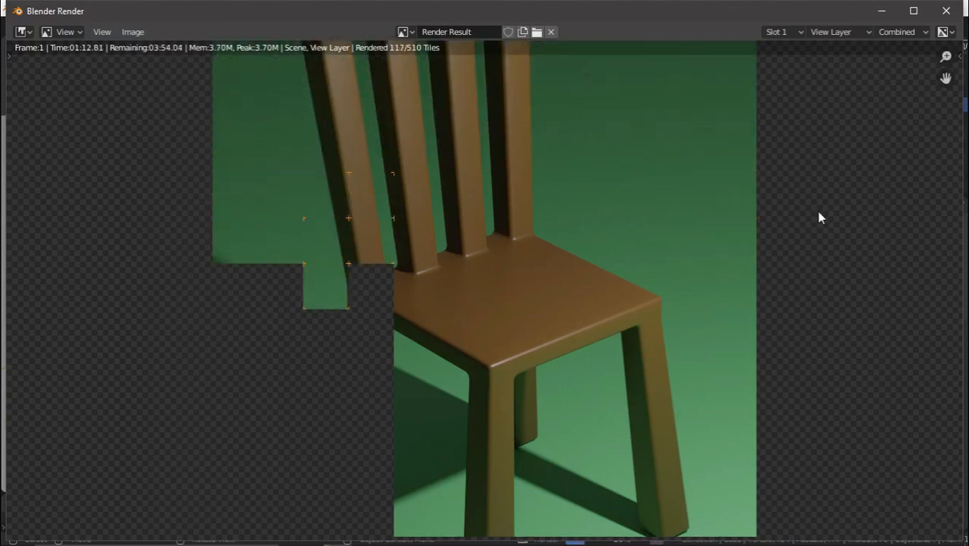
# - Examine the rendered chair image at different magnifications and minimize the render window
pyautogui.scroll(-2, 817, 213)
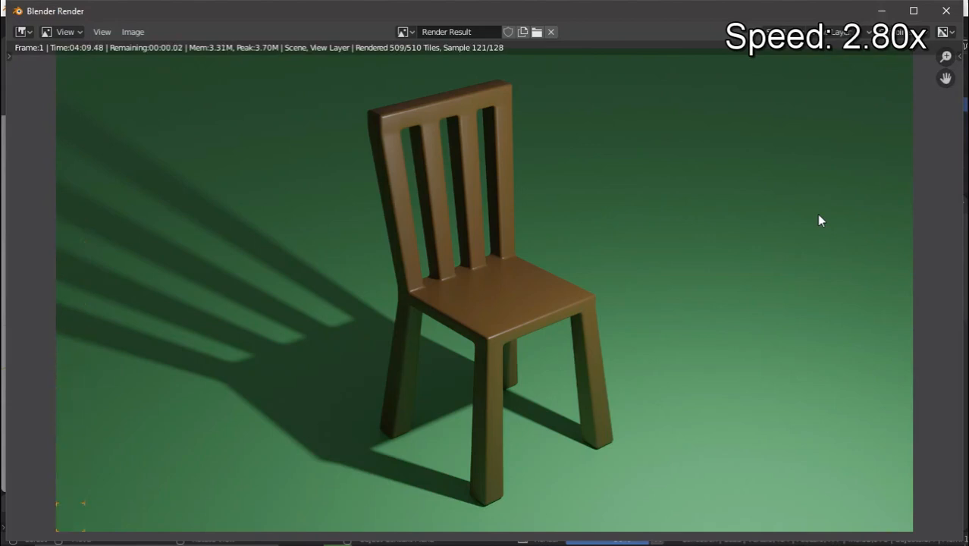
pyautogui.scroll(2, 816, 220)
pyautogui.scroll(-3, 817, 225)
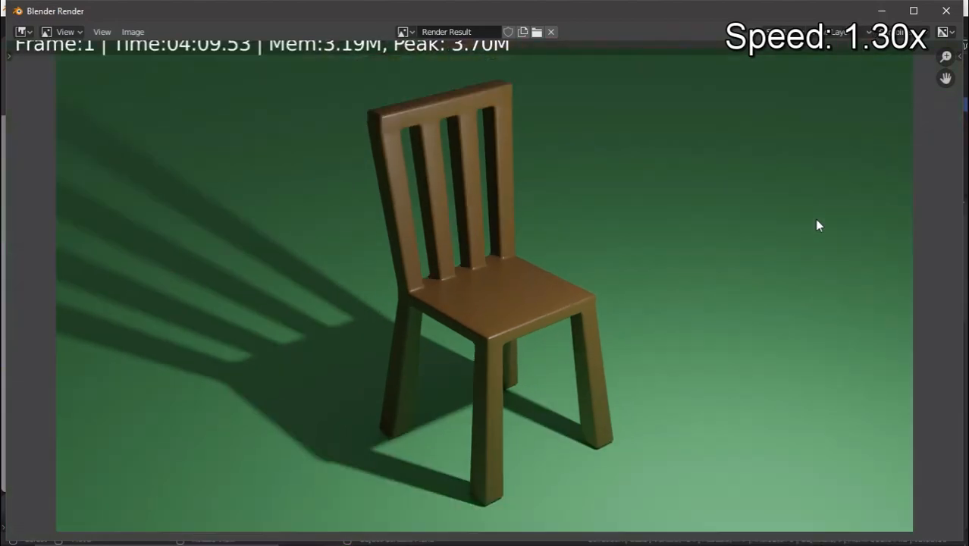
pyautogui.scroll(1, 816, 225)
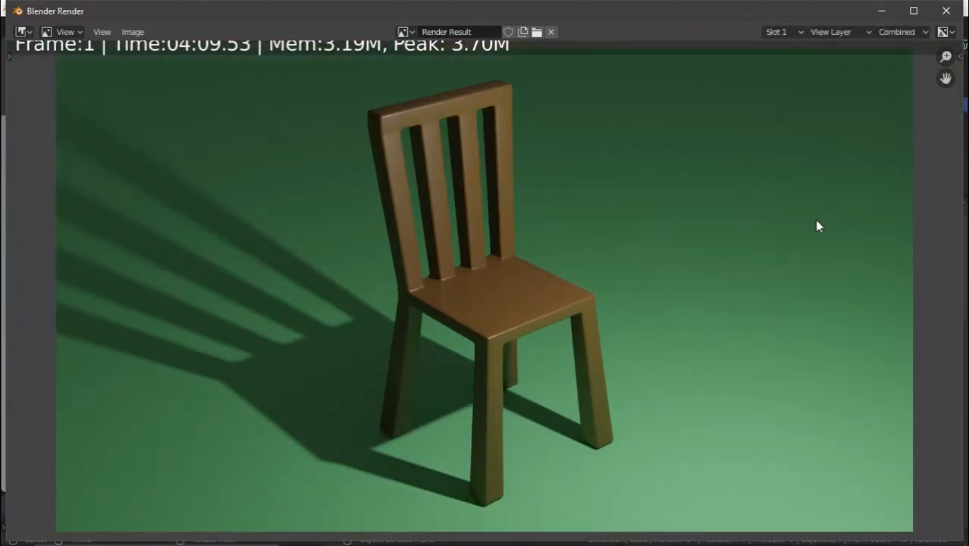
pyautogui.click(882, 13)
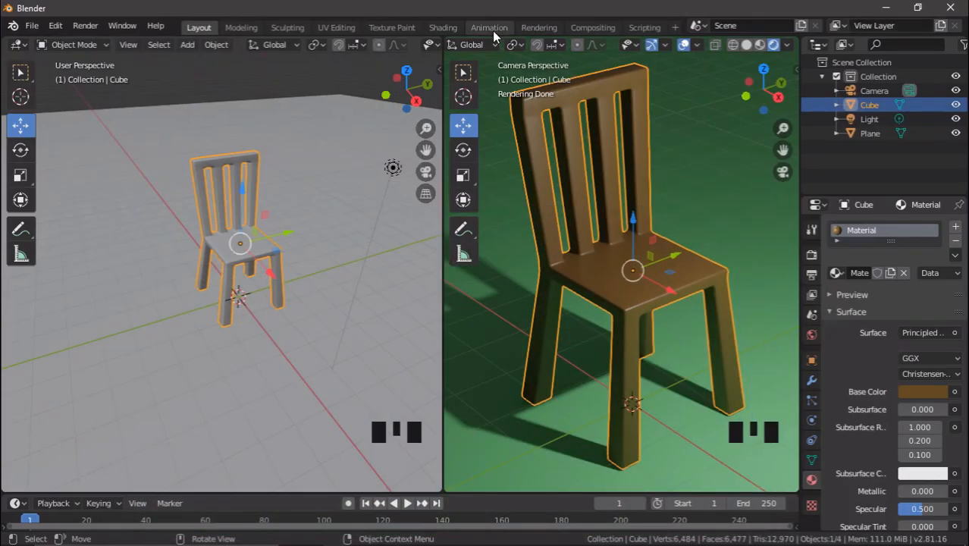
# - Show the render result in the Rendering workspace and maximize the image editor to view it
pyautogui.click(531, 27)
pyautogui.scroll(1, 555, 205)
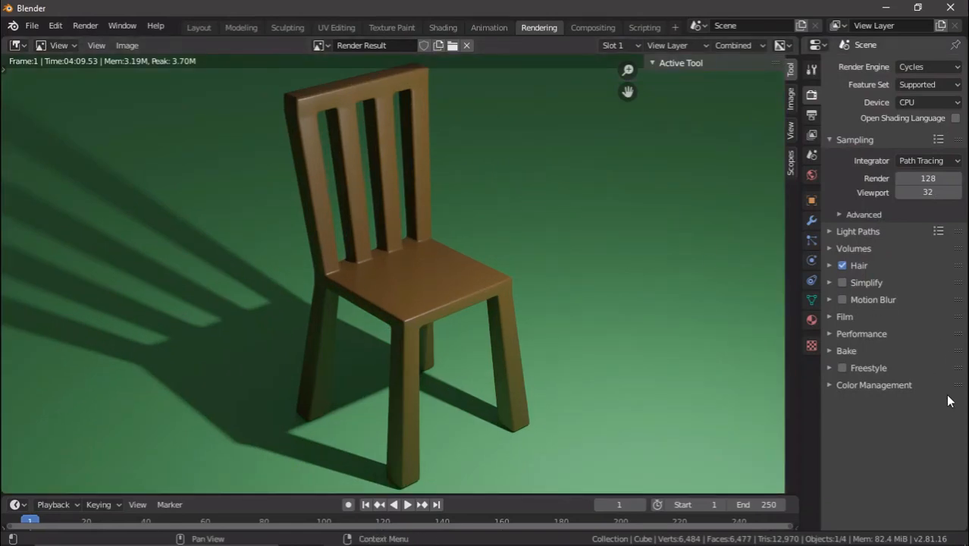
pyautogui.scroll(-1, 768, 397)
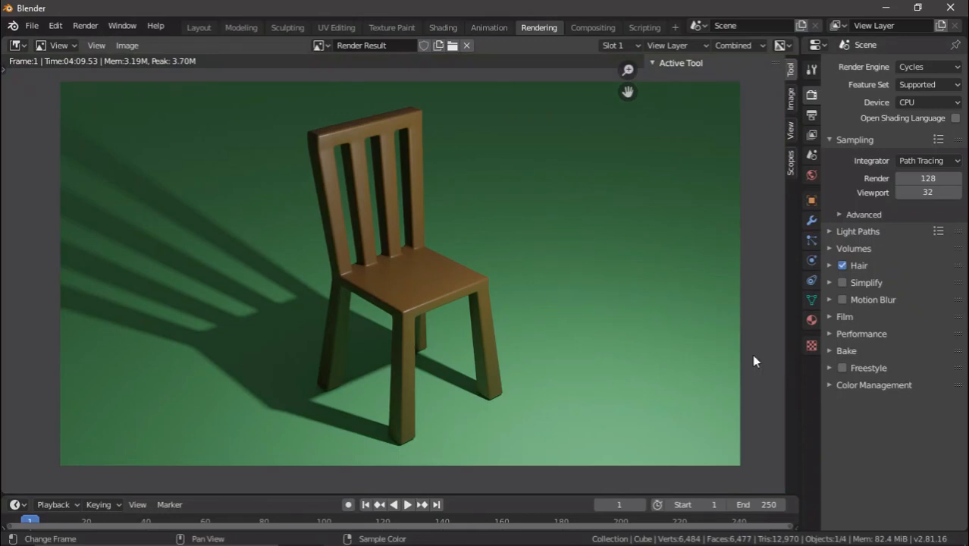
pyautogui.hotkey('ctrl', 'space')
pyautogui.scroll(1, 753, 361)
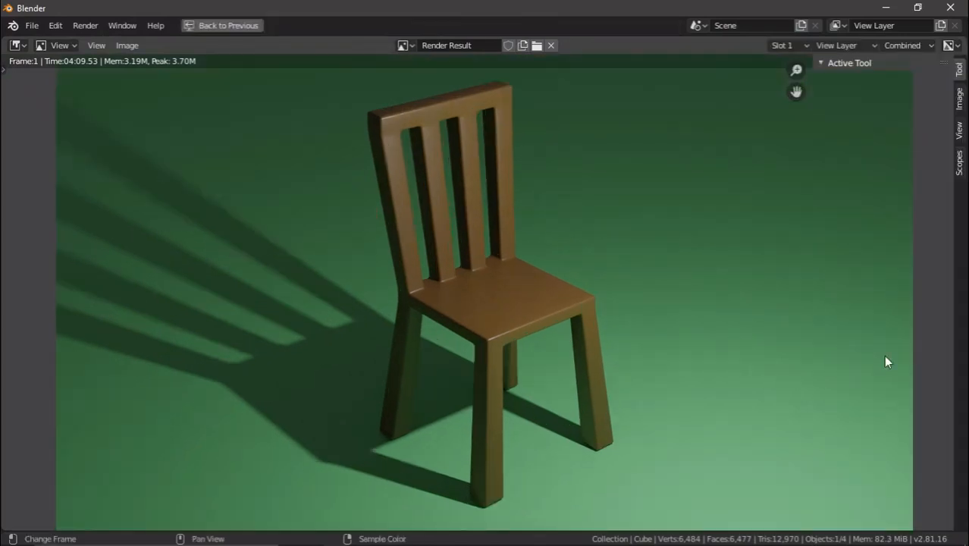